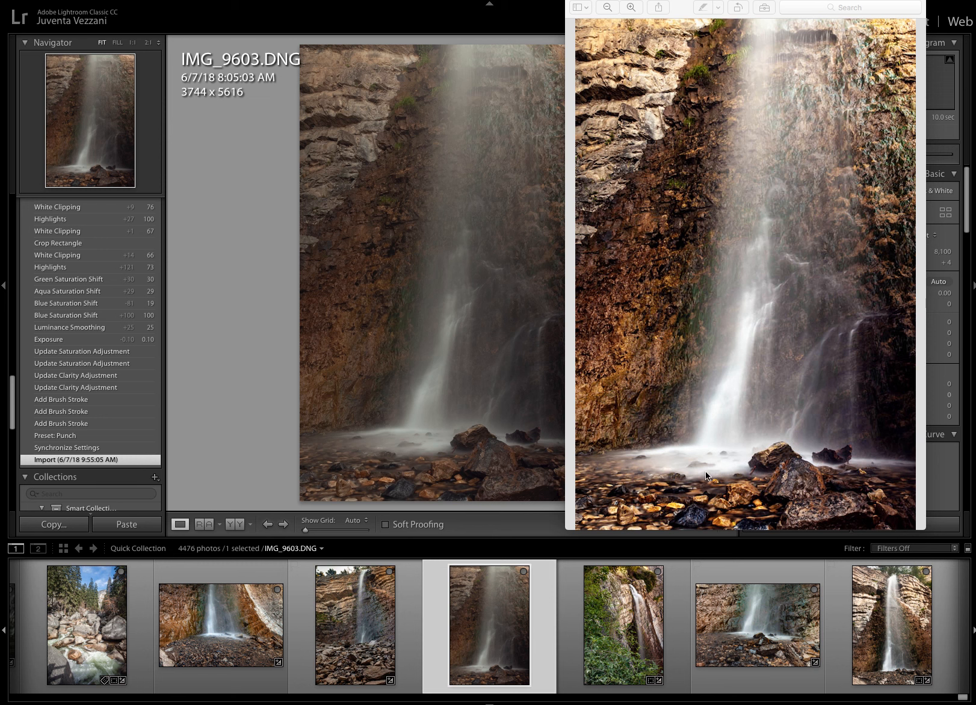
Step: Close the finished image's preview window and show the photo's most recent Export - Hard Drive history state
{"action": "left_click", "coordinate": [577, 3]}
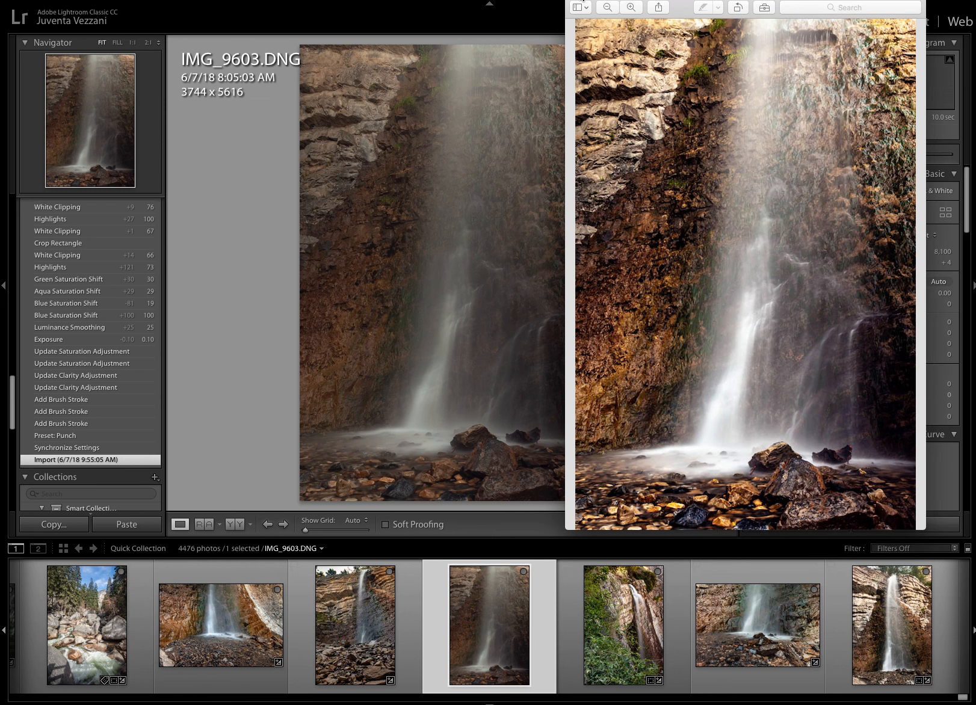
{"action": "key", "text": "super+w"}
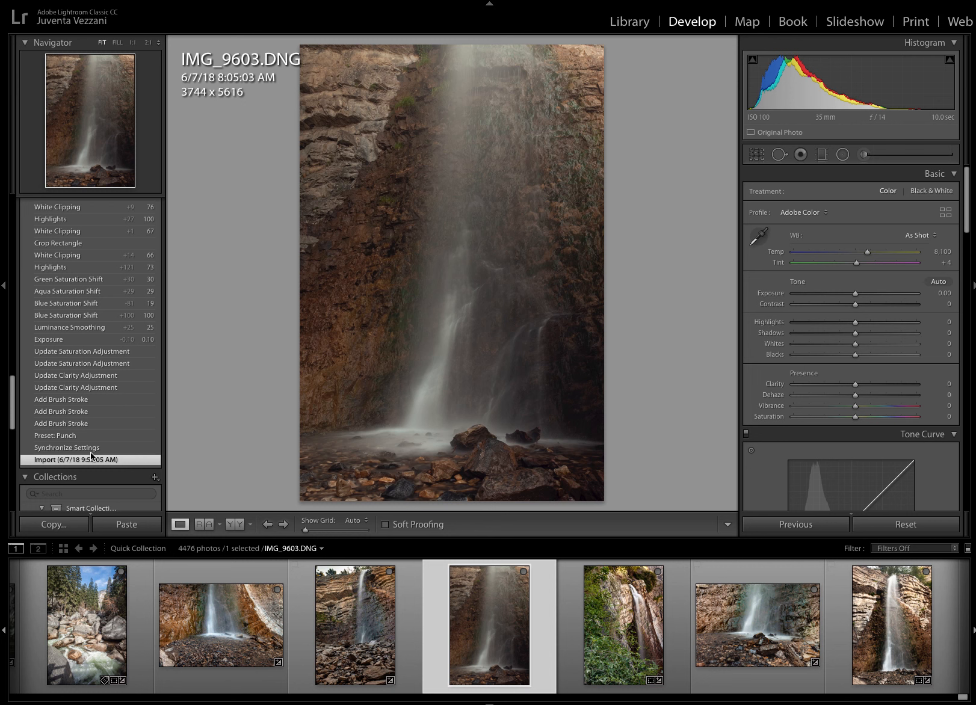
{"action": "scroll", "coordinate": [90, 452], "scroll_direction": "up", "scroll_amount": 20}
{"action": "scroll", "coordinate": [91, 452], "scroll_direction": "up", "scroll_amount": 5}
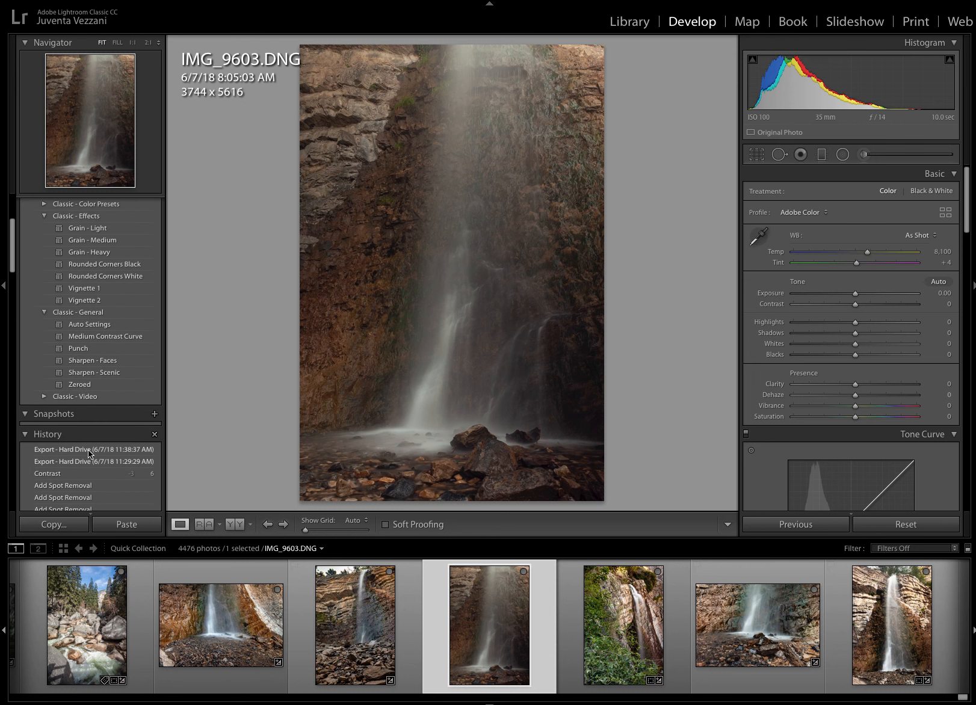
{"action": "left_click", "coordinate": [96, 452]}
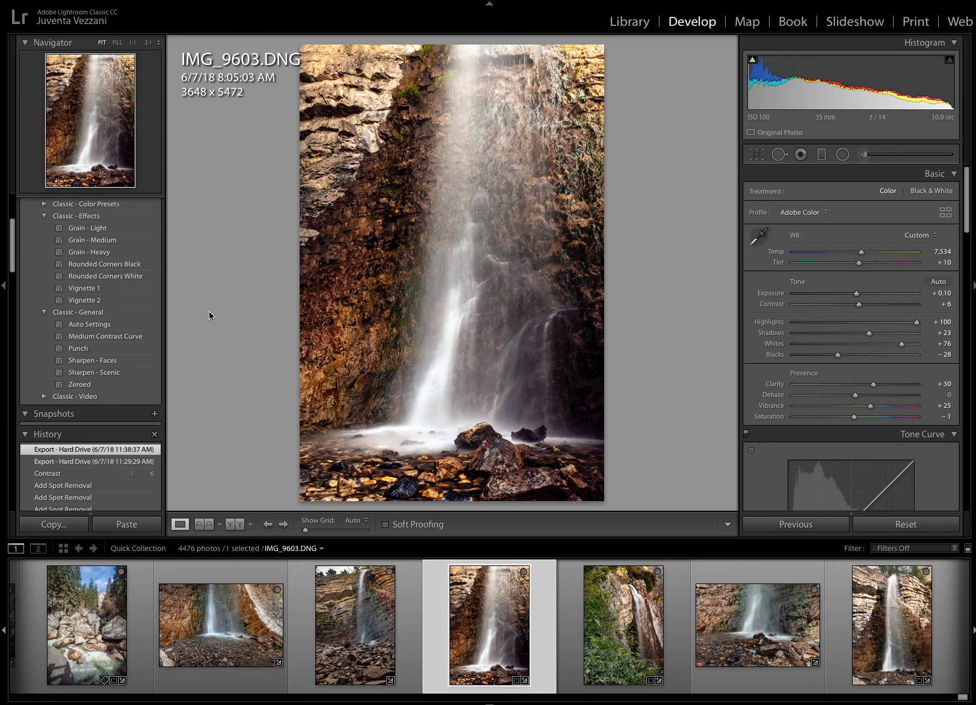
Step: Return IMG_9603.DNG to its original Import history state and inspect the rock wall beside the waterfall at 1:1
{"action": "scroll", "coordinate": [66, 457], "scroll_direction": "down", "scroll_amount": 10}
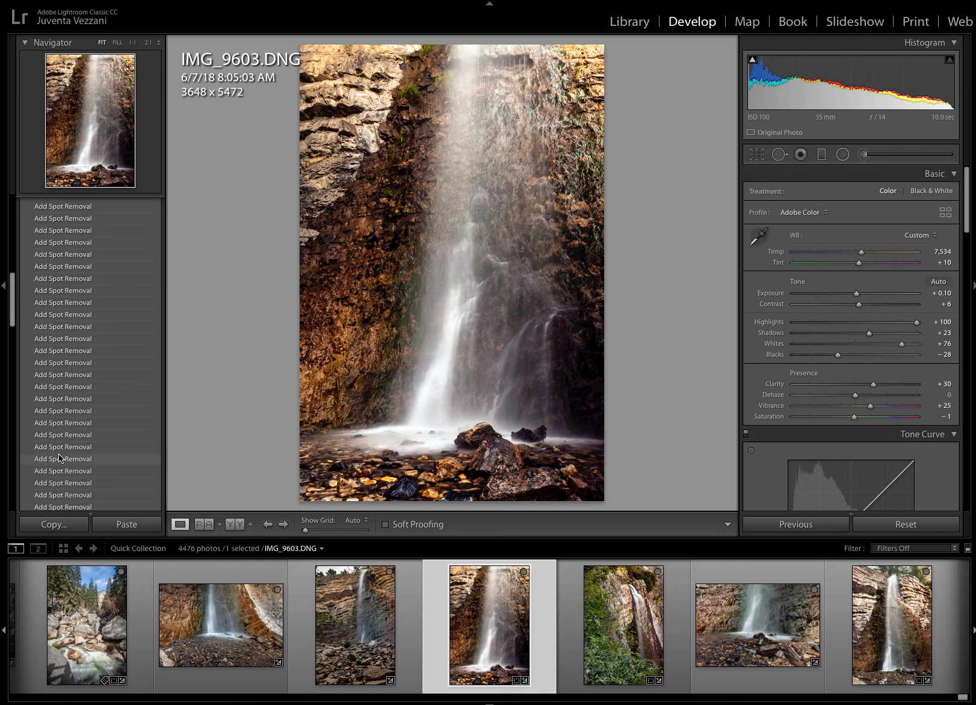
{"action": "scroll", "coordinate": [59, 457], "scroll_direction": "down", "scroll_amount": 10}
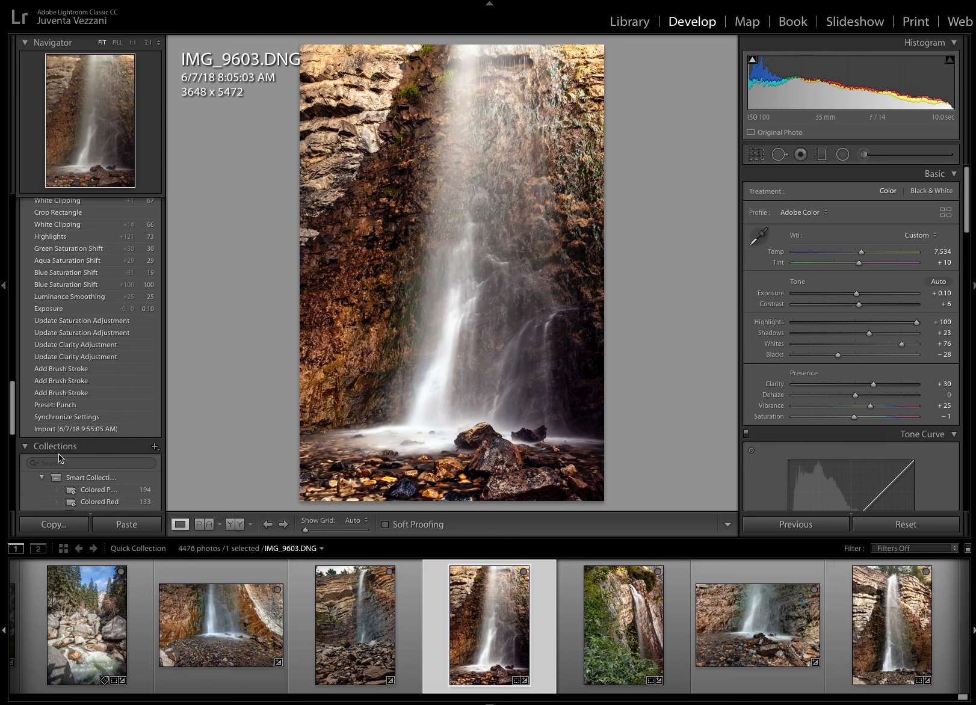
{"action": "left_click", "coordinate": [82, 430]}
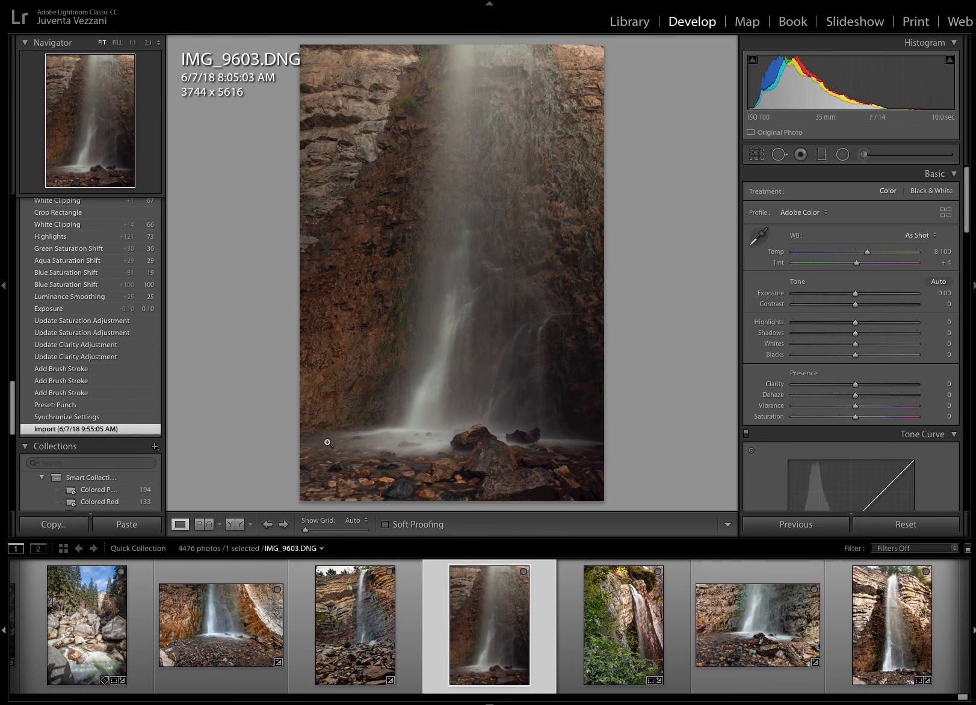
{"action": "left_click", "coordinate": [382, 256]}
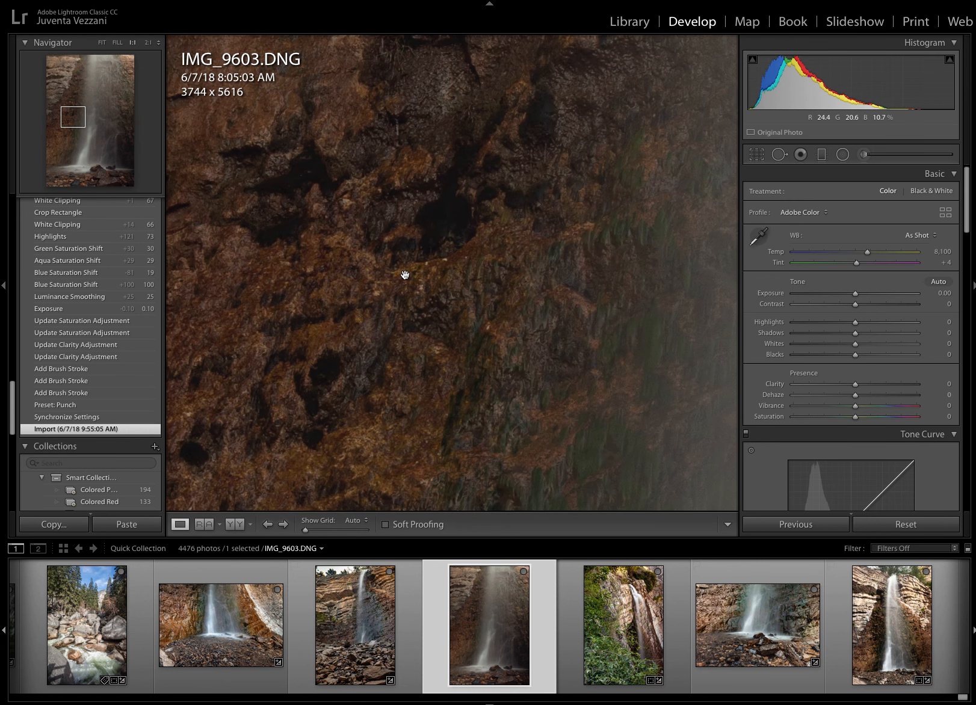
{"action": "left_click", "coordinate": [399, 274]}
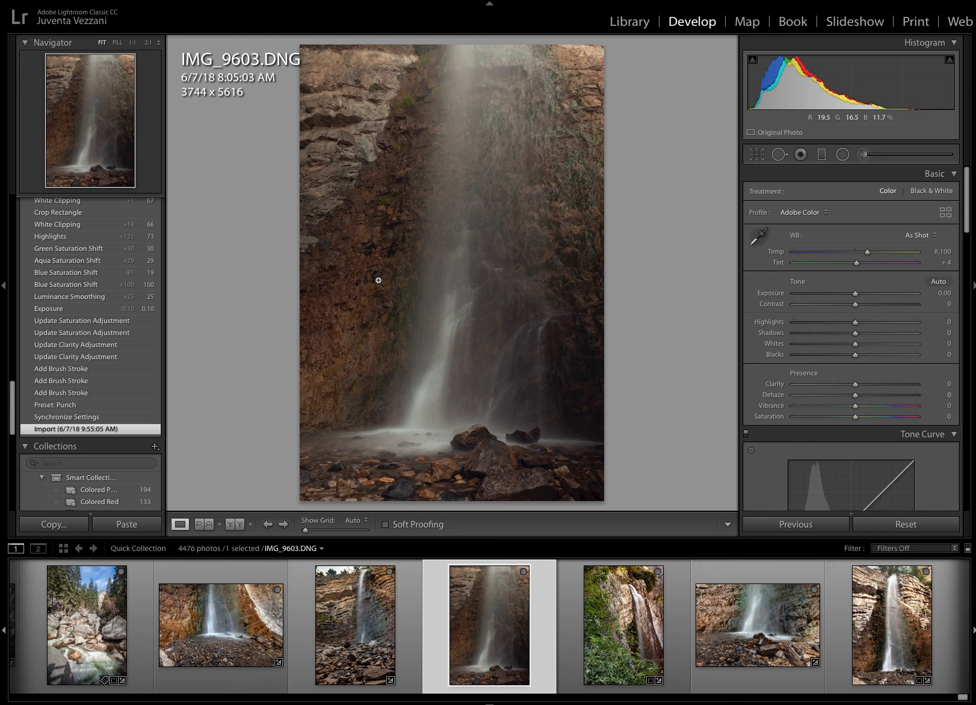
Step: Show the Preset: Punch history state and find that preset in the Classic - General group
{"action": "left_click", "coordinate": [64, 407]}
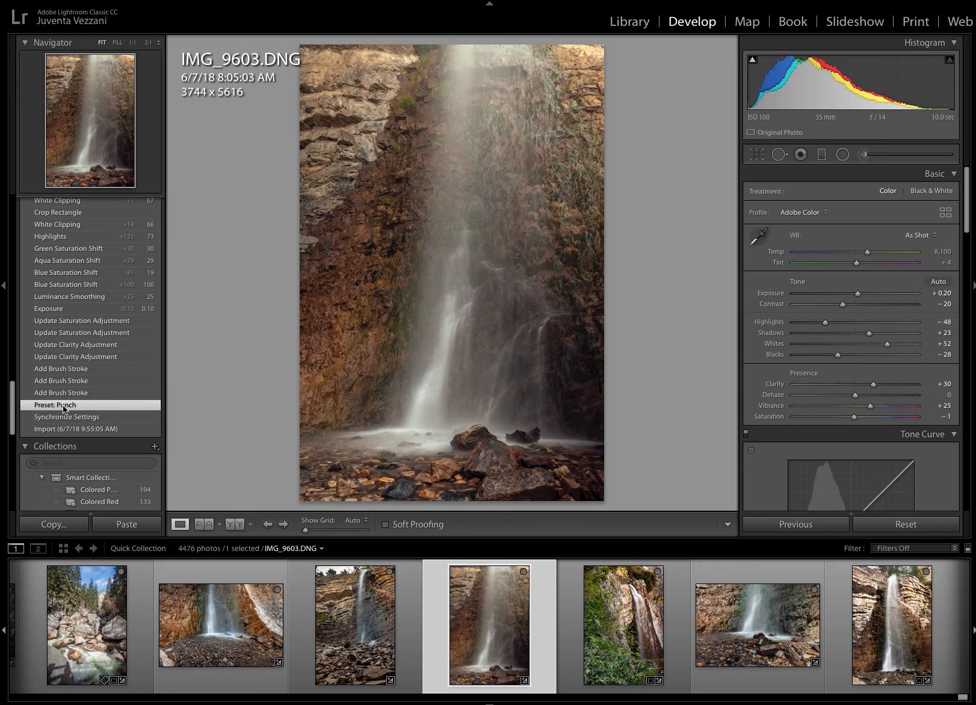
{"action": "scroll", "coordinate": [64, 409], "scroll_direction": "up", "scroll_amount": 15}
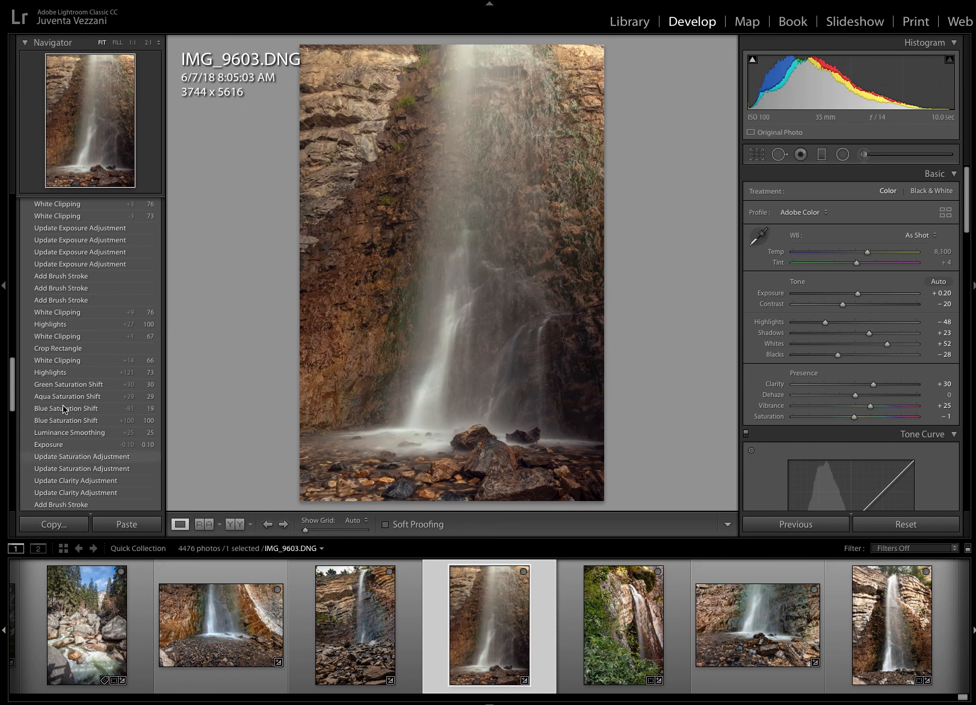
{"action": "scroll", "coordinate": [64, 410], "scroll_direction": "up", "scroll_amount": 10}
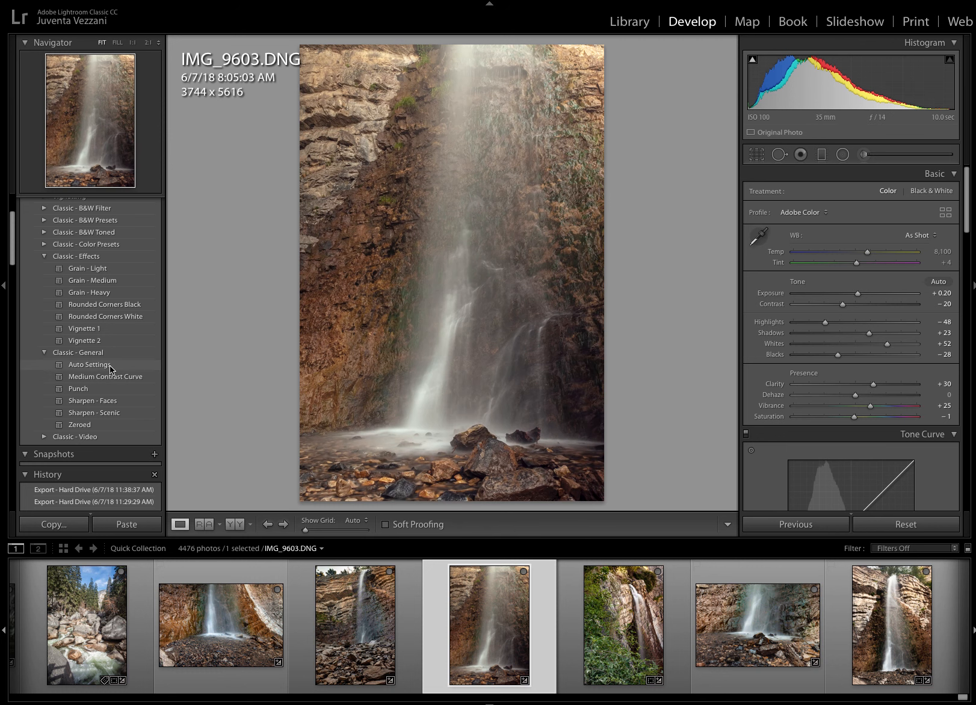
Step: Review the first through third Add Brush Stroke history states with the Adjustment Brush active, checking the mask on the rock wall
{"action": "scroll", "coordinate": [96, 397], "scroll_direction": "down", "scroll_amount": 10}
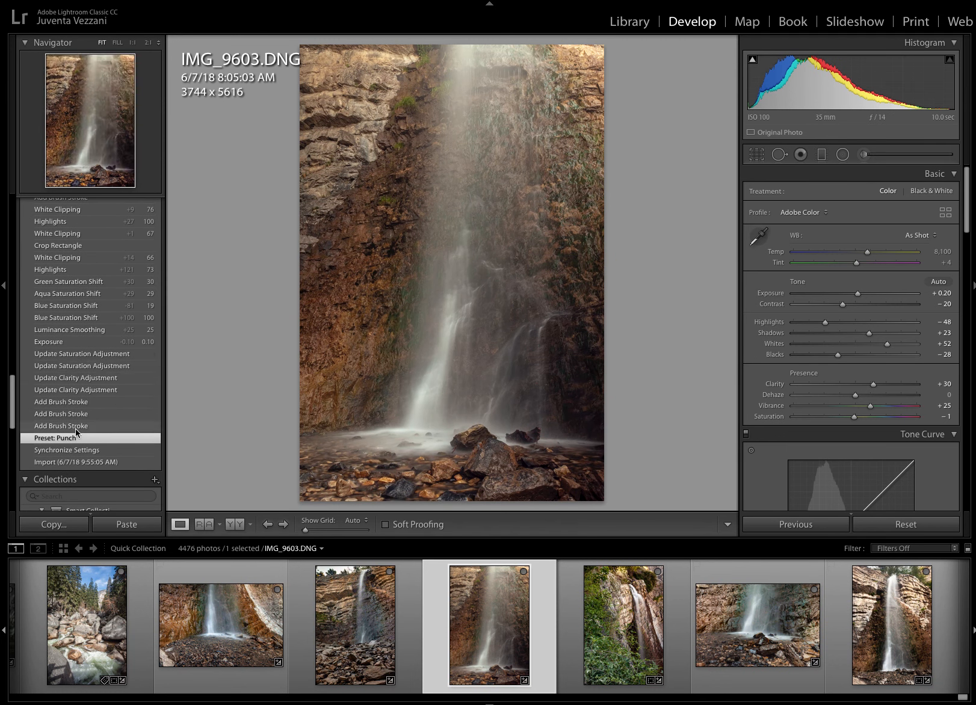
{"action": "left_click", "coordinate": [78, 427]}
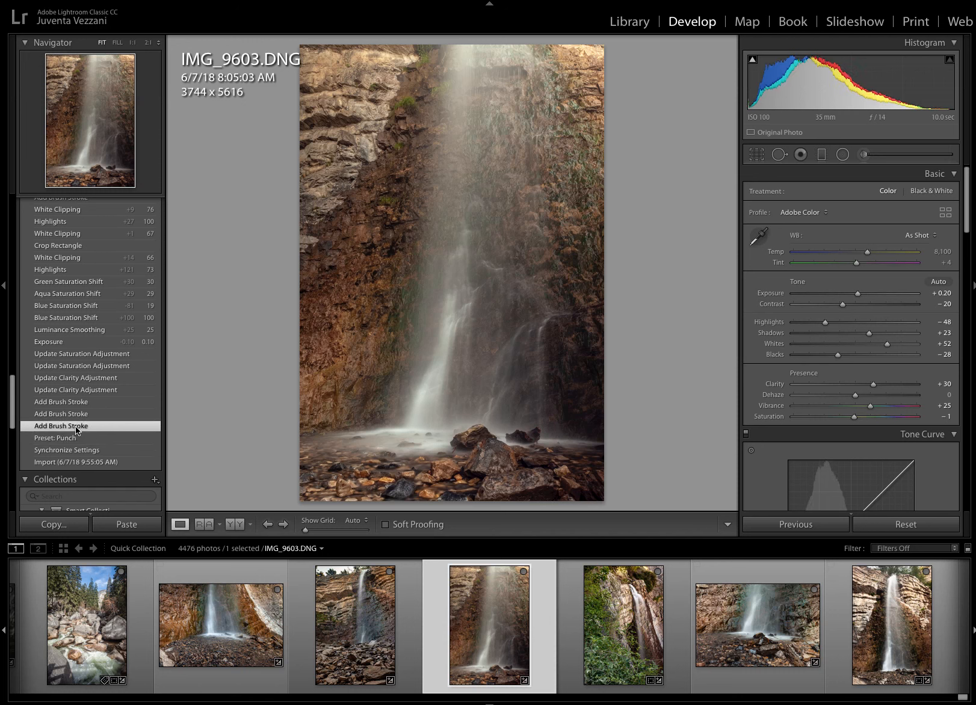
{"action": "left_click", "coordinate": [865, 155]}
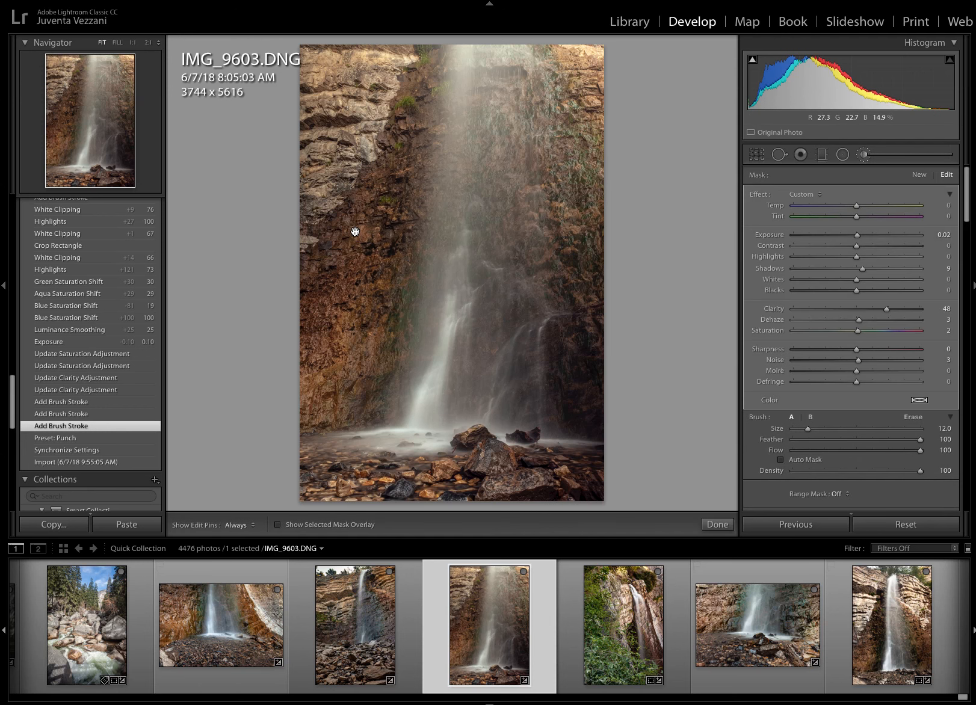
{"action": "key", "text": "o"}
{"action": "left_click", "coordinate": [59, 403]}
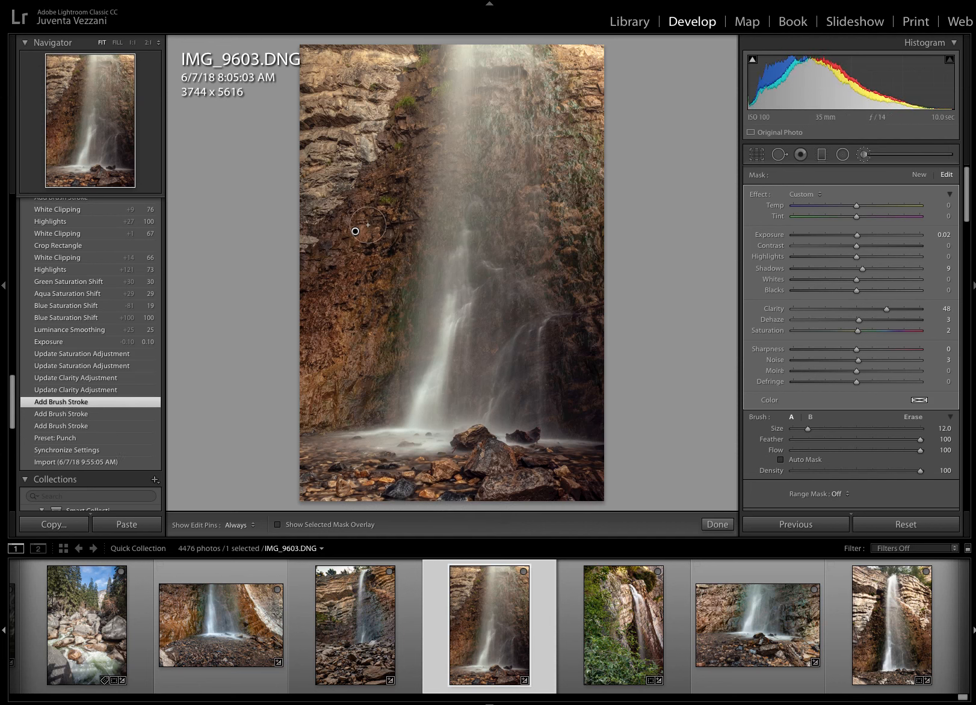
{"action": "mouse_move", "coordinate": [354, 234]}
Step: Step through the brush's Clarity 82, Clarity 60 and Saturation 18 history states, and close the Adjustment Brush
{"action": "left_click", "coordinate": [110, 391]}
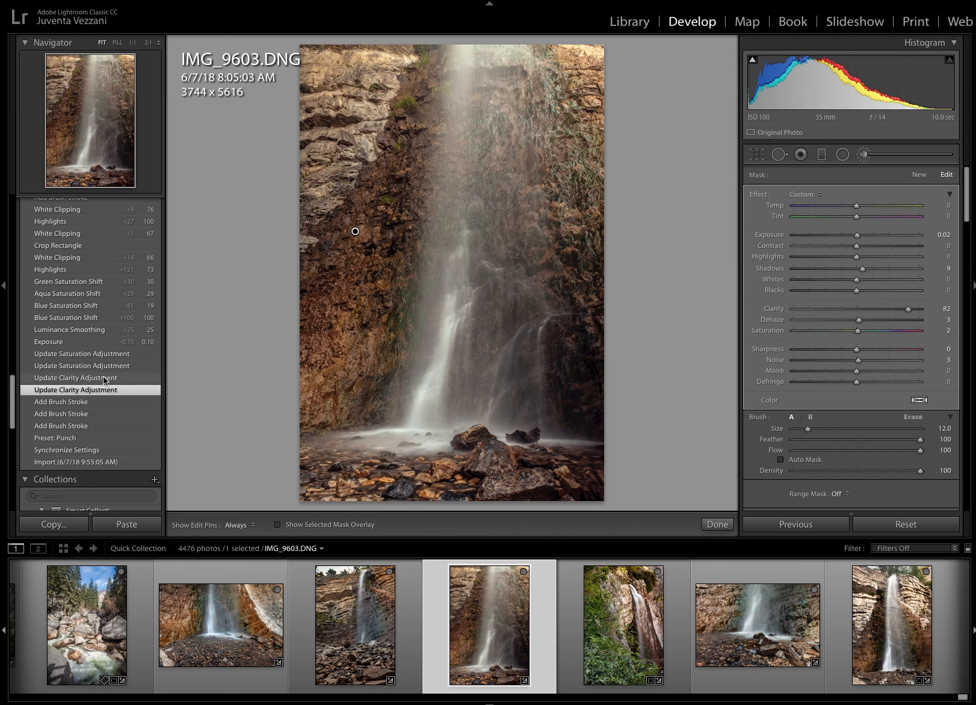
{"action": "left_click", "coordinate": [105, 379]}
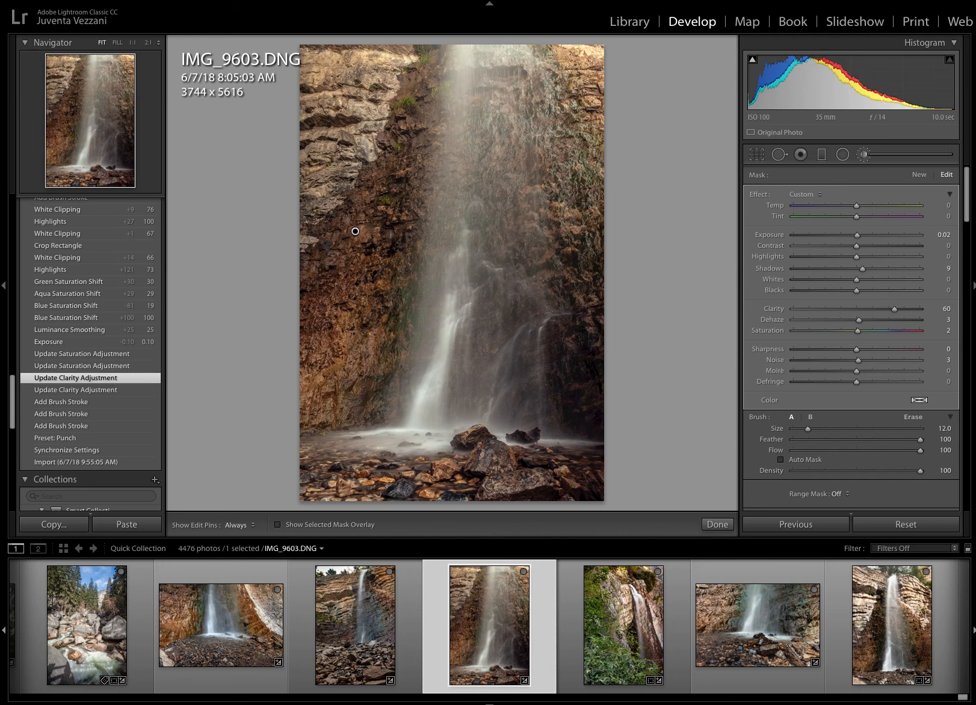
{"action": "left_click", "coordinate": [102, 366]}
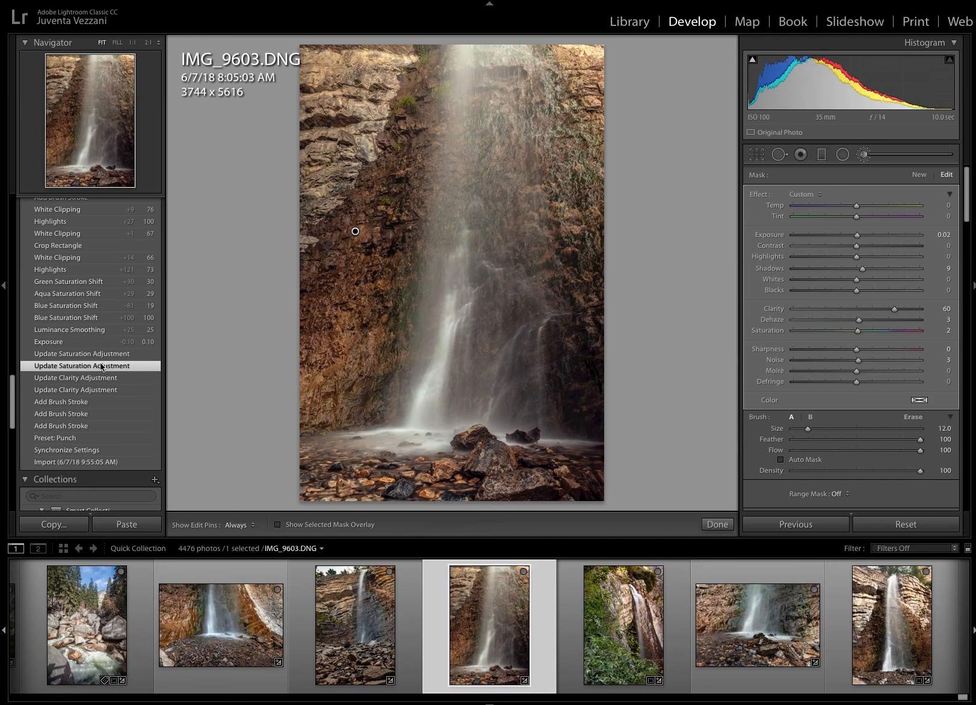
{"action": "left_click", "coordinate": [105, 355]}
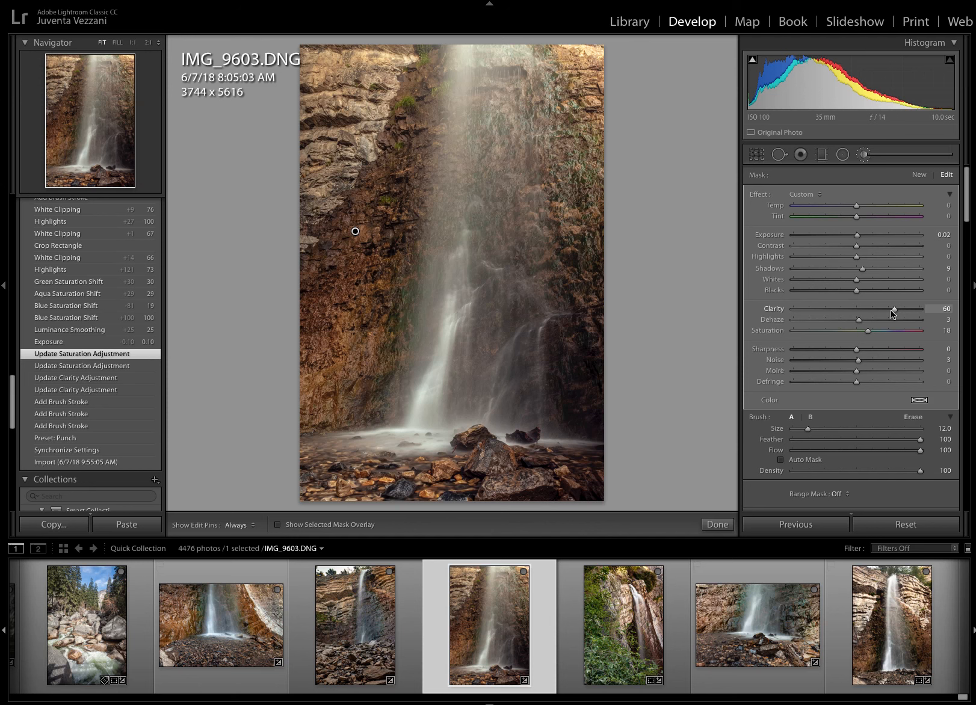
{"action": "left_click", "coordinate": [864, 155]}
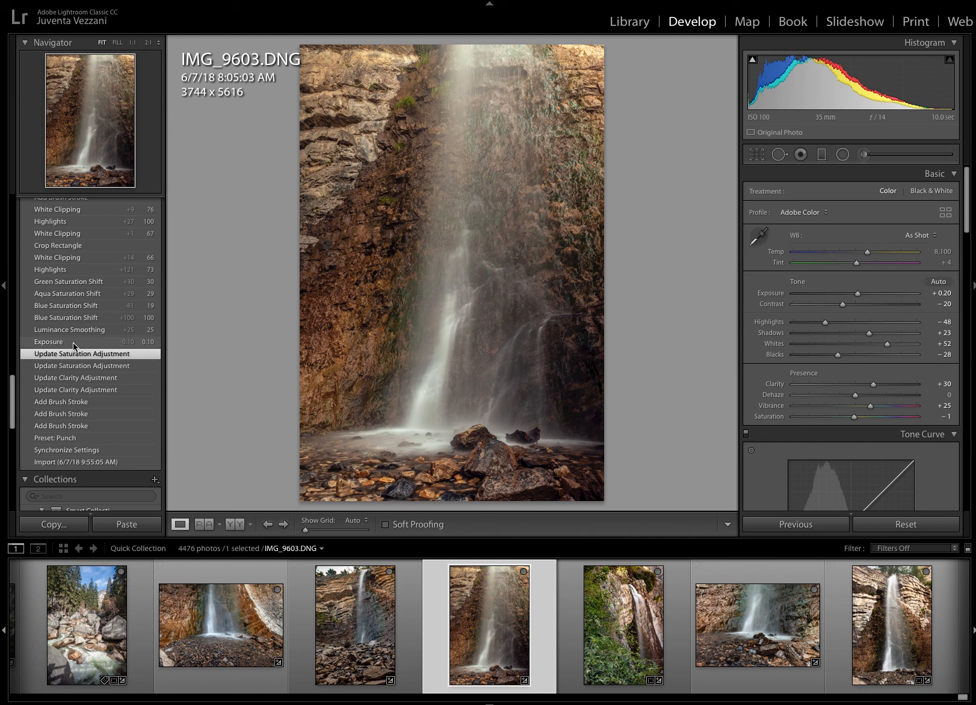
Step: Show the Exposure 0.10 and Luminance Smoothing 25 history states, comparing the noise reduction on the rock wall at 1:1
{"action": "left_click", "coordinate": [58, 346]}
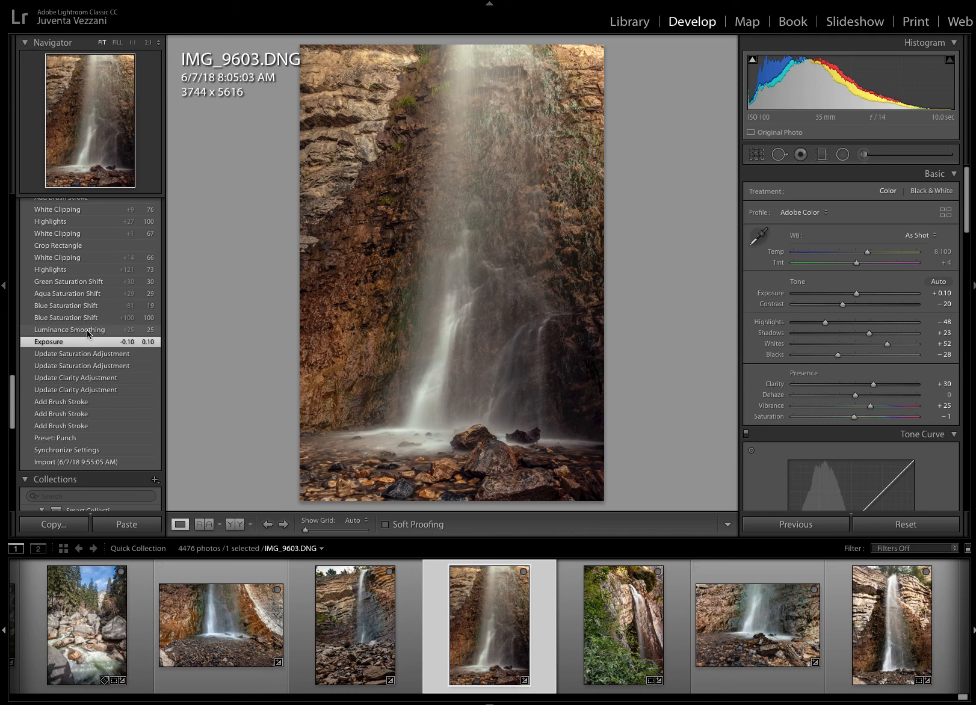
{"action": "left_click", "coordinate": [353, 261]}
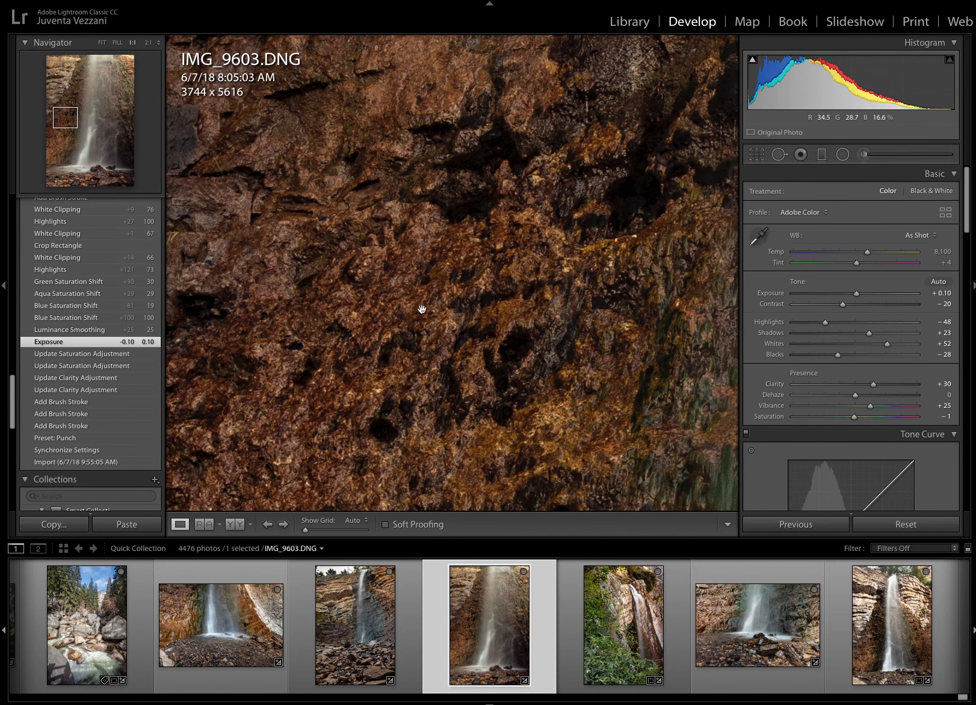
{"action": "scroll", "coordinate": [787, 358], "scroll_direction": "down", "scroll_amount": 5}
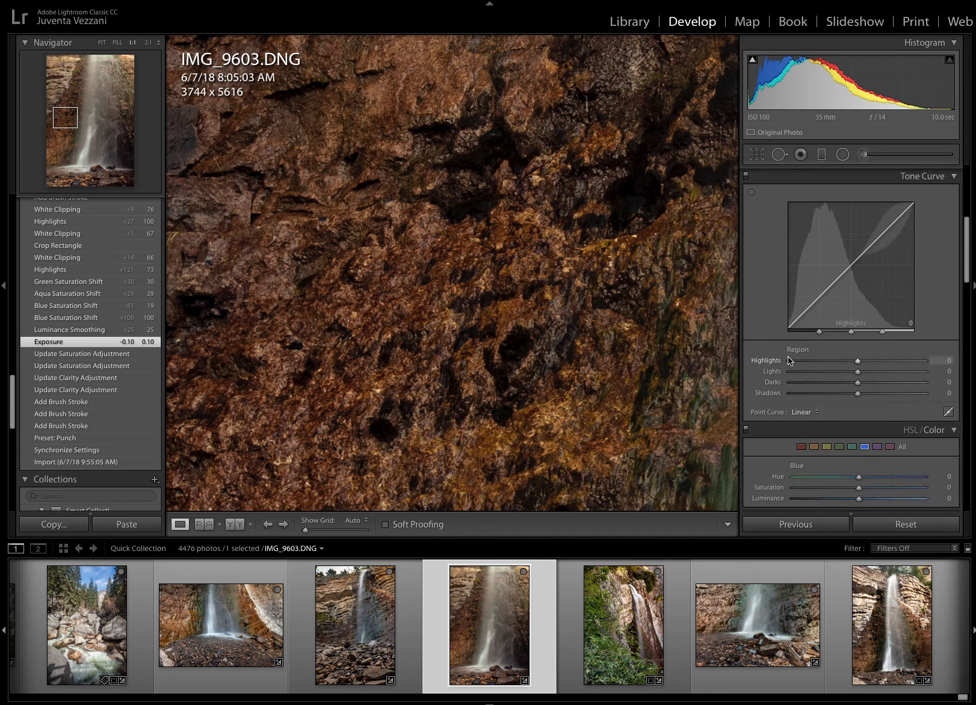
{"action": "scroll", "coordinate": [789, 360], "scroll_direction": "down", "scroll_amount": 8}
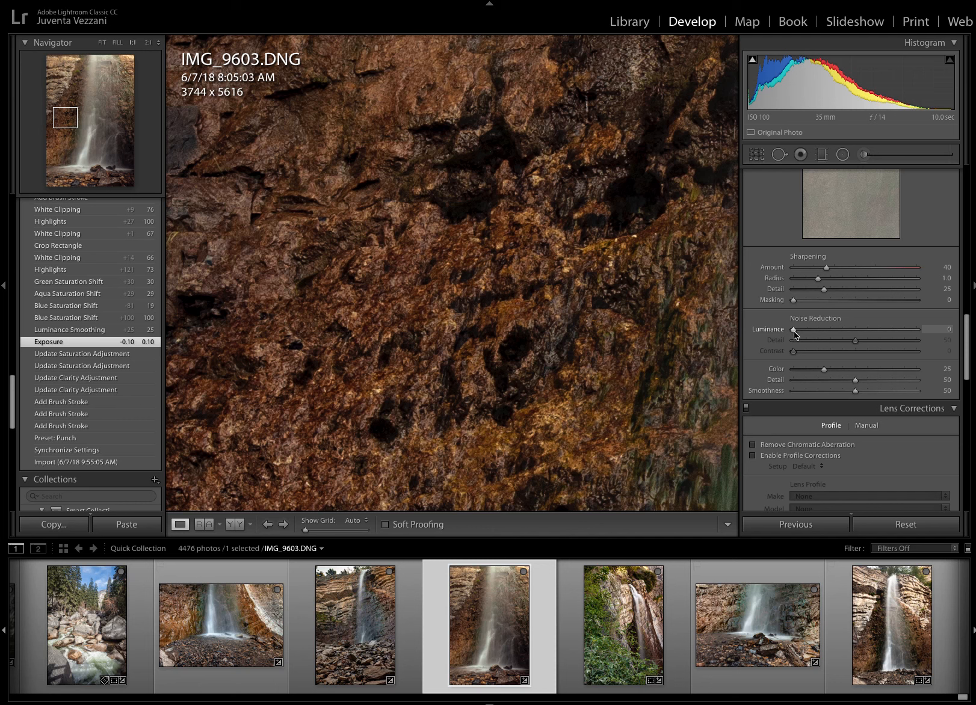
{"action": "left_click", "coordinate": [73, 329]}
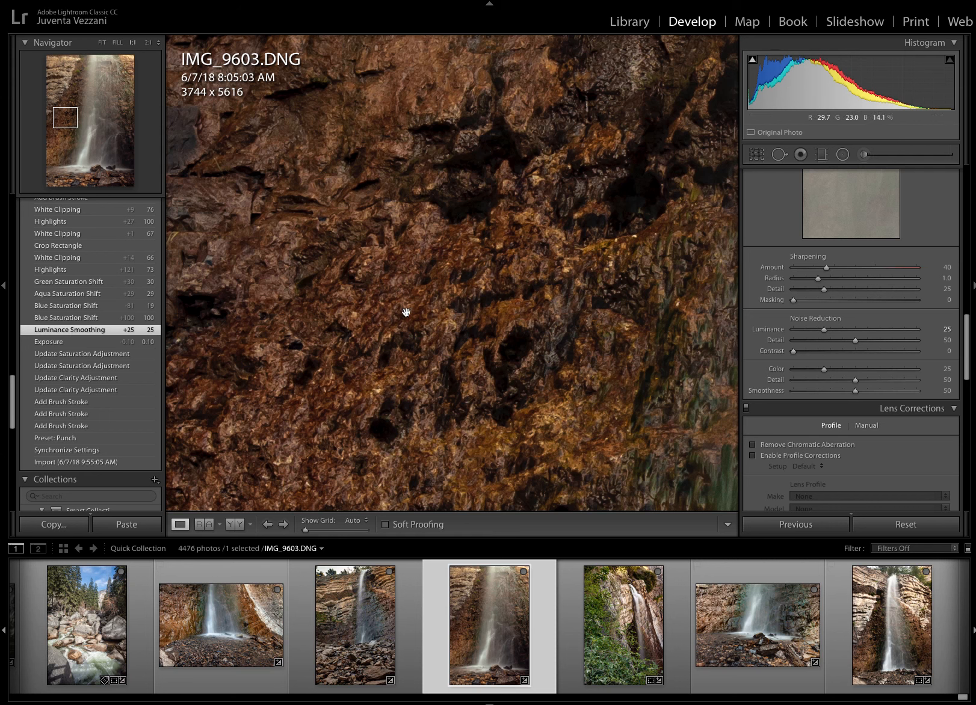
{"action": "left_click", "coordinate": [458, 311]}
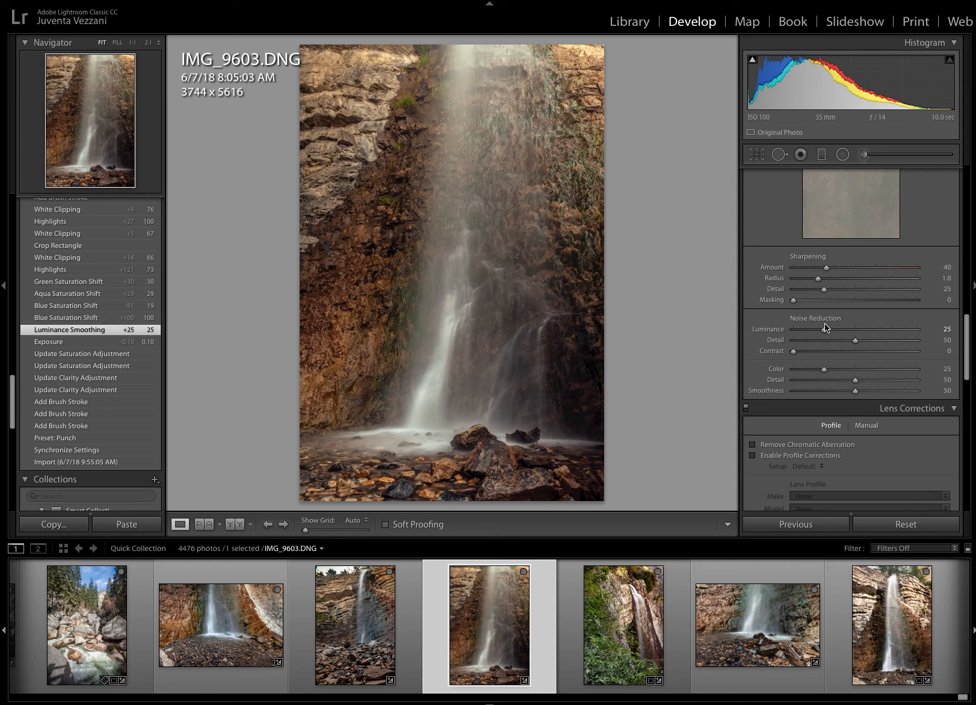
Step: Step through the HSL saturation history states: Blue 100, Blue 19, Aqua 29 and Green 30
{"action": "scroll", "coordinate": [825, 328], "scroll_direction": "up", "scroll_amount": 10}
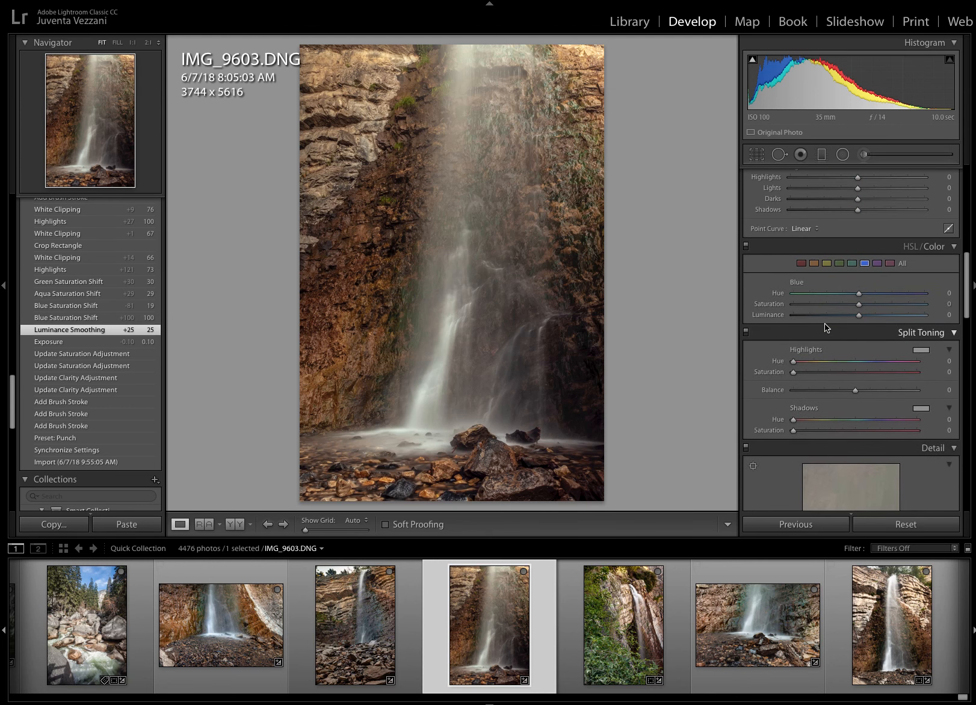
{"action": "scroll", "coordinate": [826, 328], "scroll_direction": "up", "scroll_amount": 3}
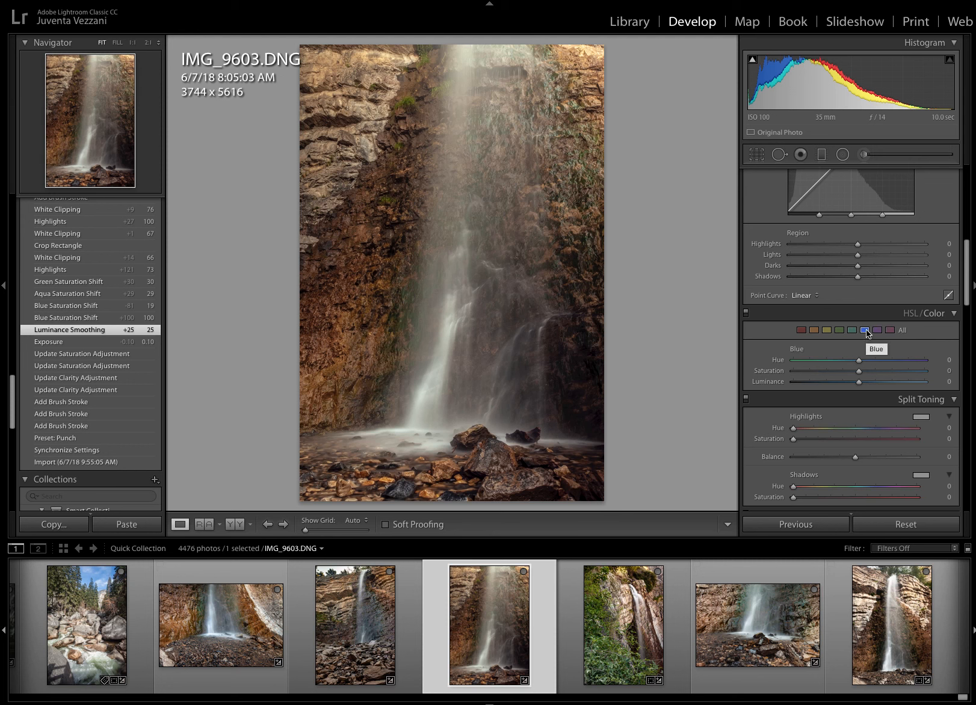
{"action": "left_click", "coordinate": [82, 318]}
{"action": "left_click", "coordinate": [84, 308]}
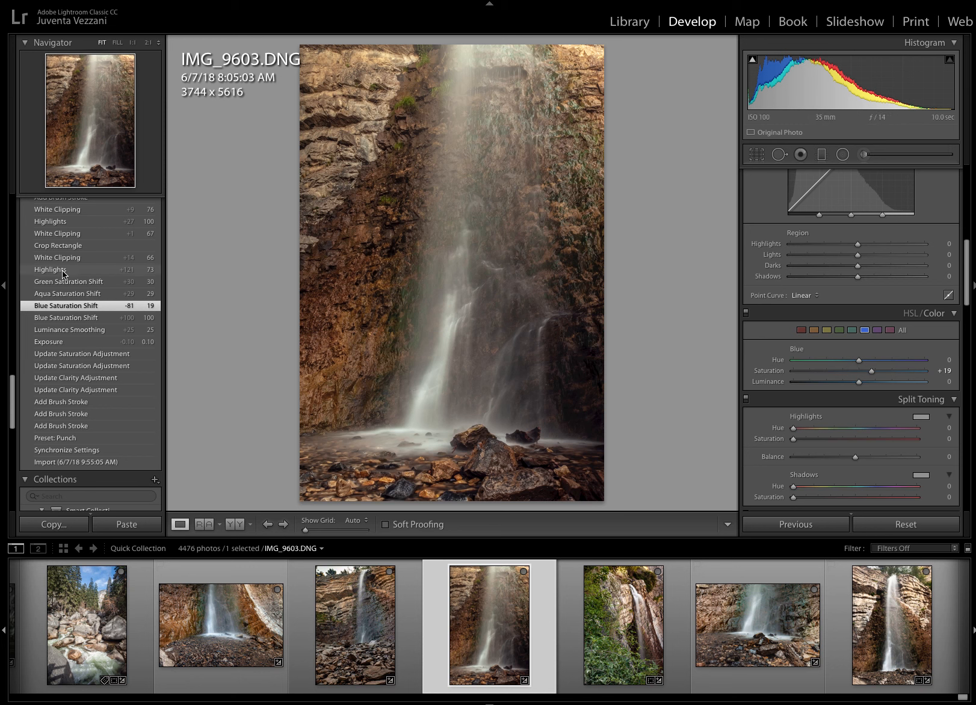
{"action": "left_click", "coordinate": [75, 294]}
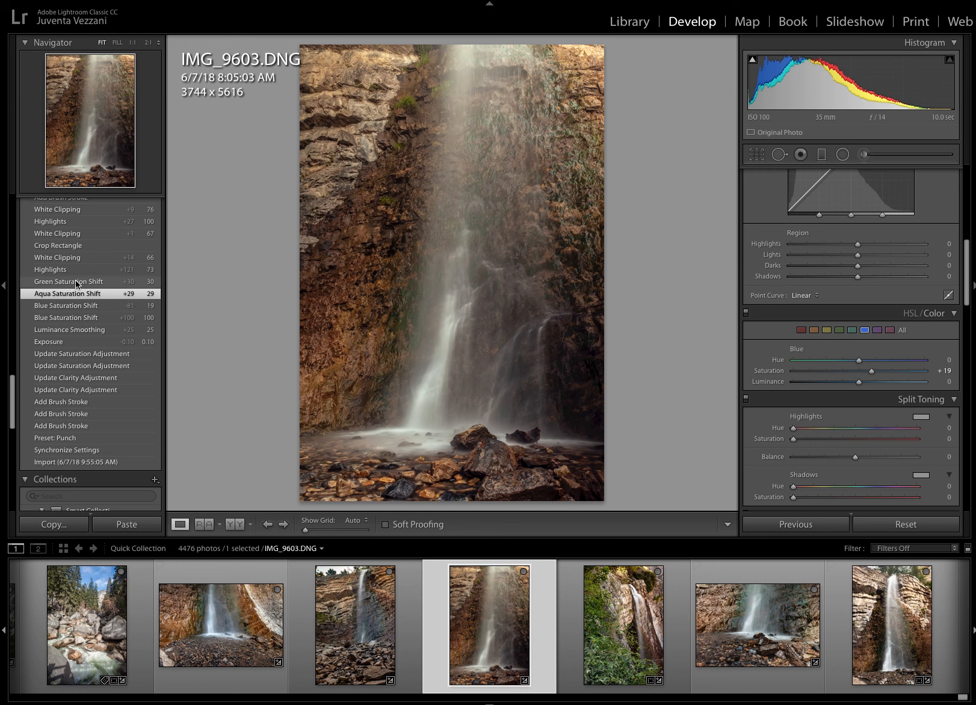
{"action": "left_click", "coordinate": [76, 282]}
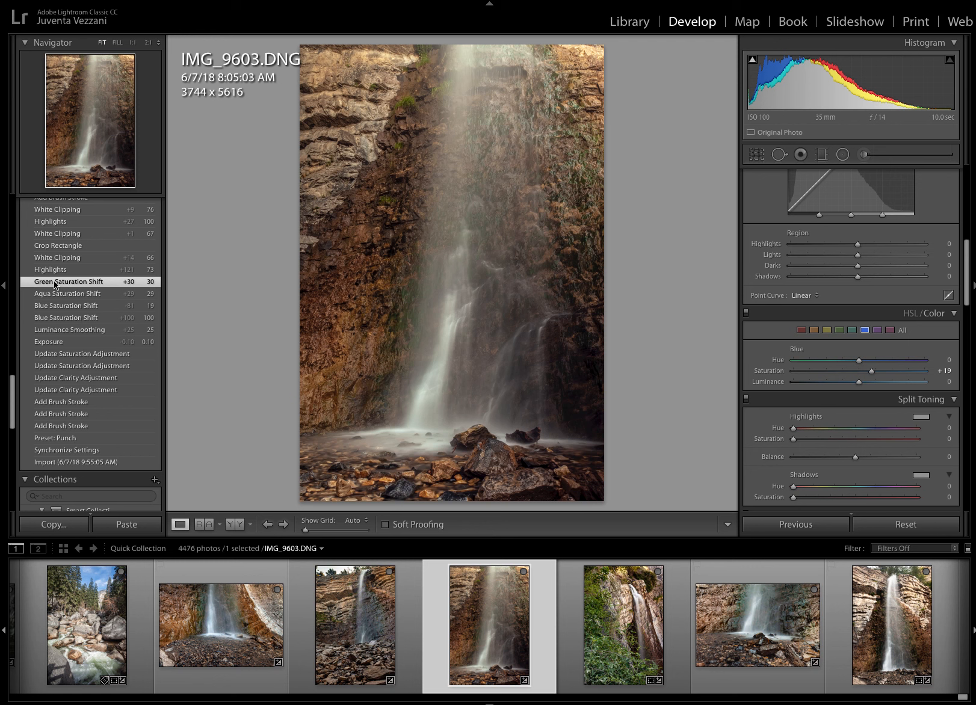
Step: Show the Highlights 73 history state and check the Highlights value in the Basic tone settings
{"action": "scroll", "coordinate": [55, 281], "scroll_direction": "up", "scroll_amount": 2}
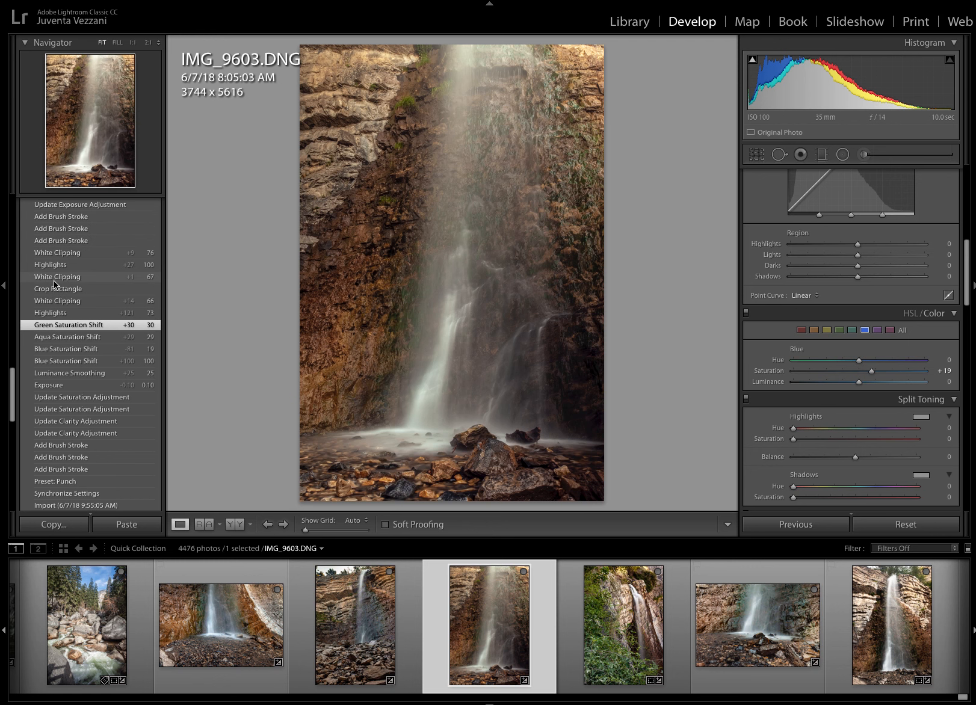
{"action": "left_click", "coordinate": [54, 316]}
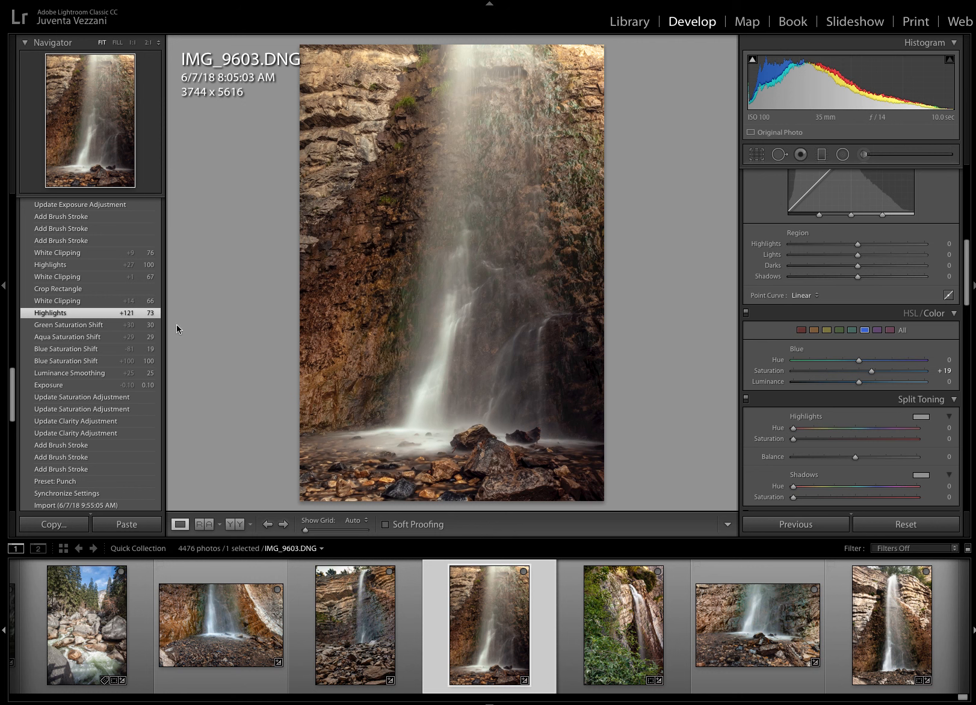
{"action": "scroll", "coordinate": [837, 333], "scroll_direction": "up", "scroll_amount": 10}
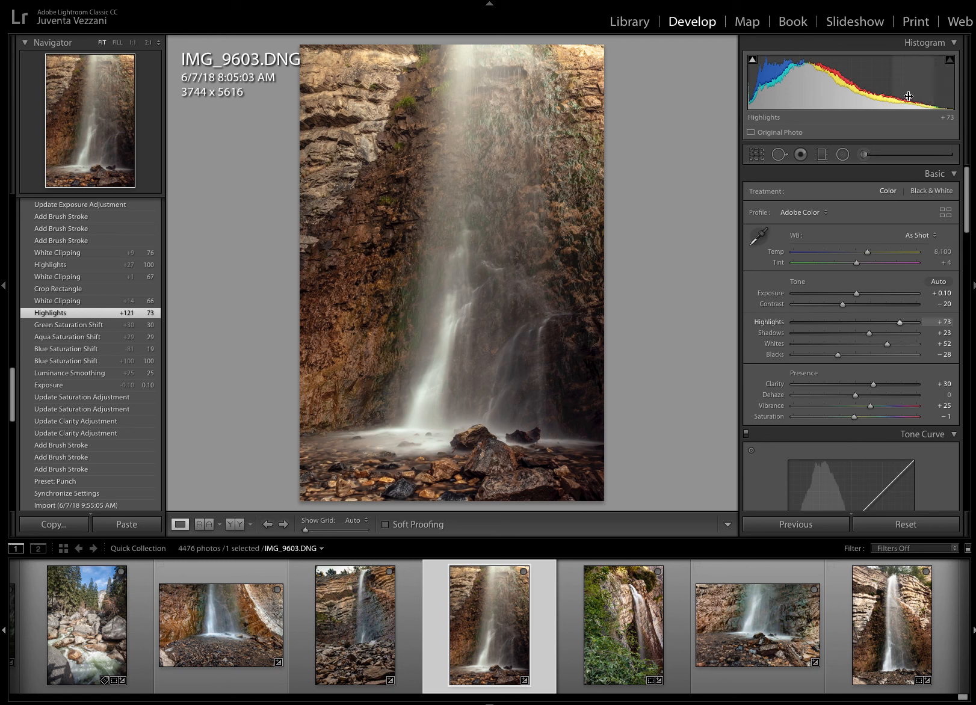
Step: Show the White Clipping 66 history state and turn on the highlight clipping overlay
{"action": "left_click", "coordinate": [50, 300]}
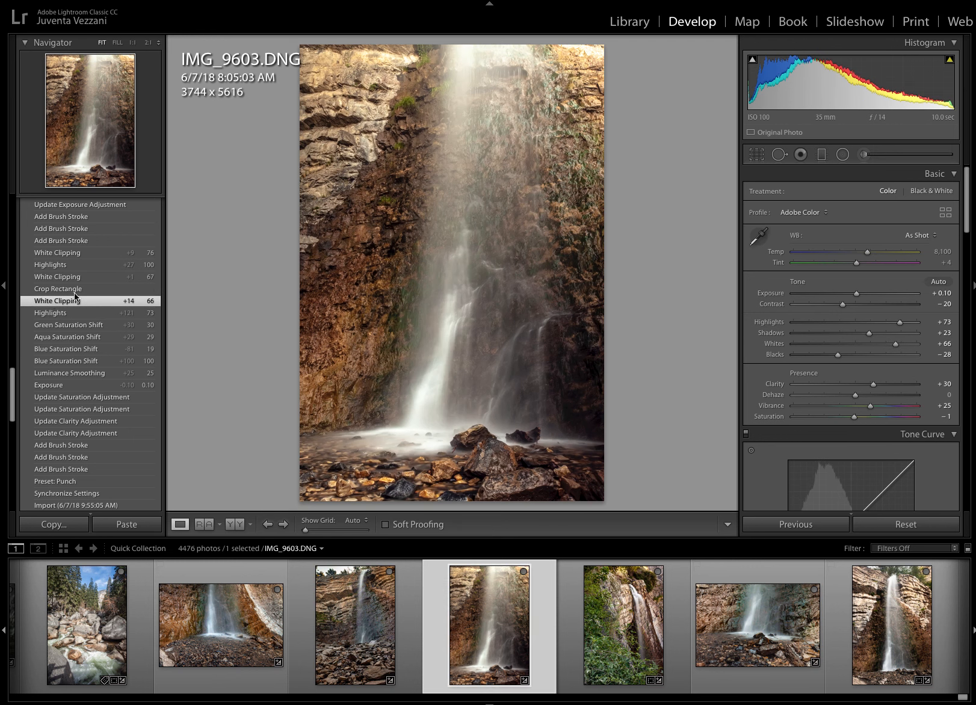
{"action": "left_click", "coordinate": [950, 62]}
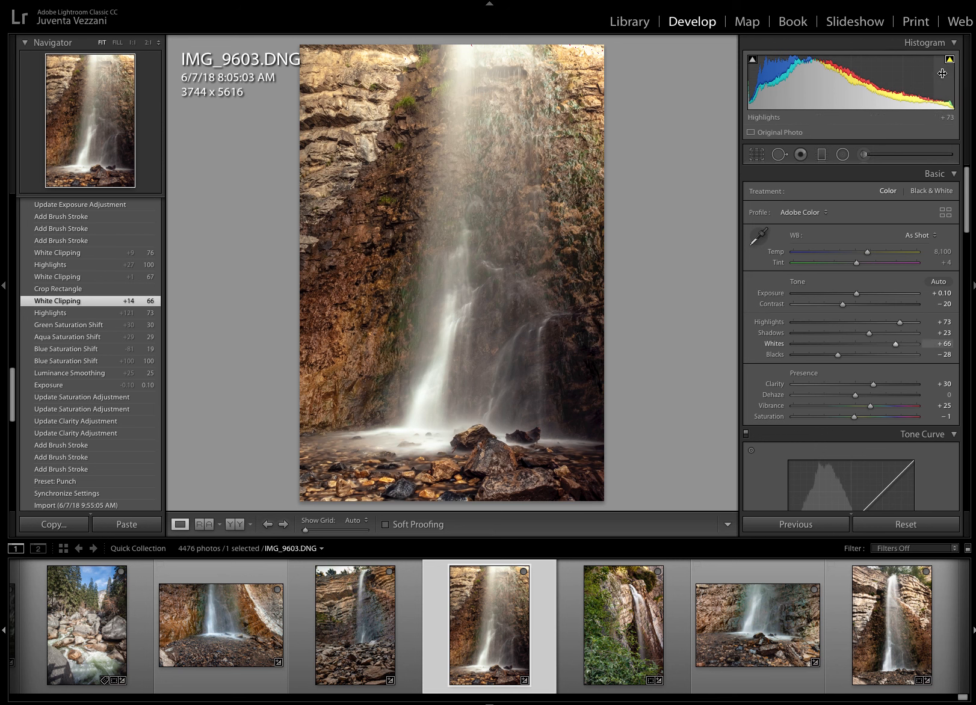
Step: Show the Crop Rectangle history state and view its crop frame with the Crop tool, closing the tool again
{"action": "left_click", "coordinate": [63, 289]}
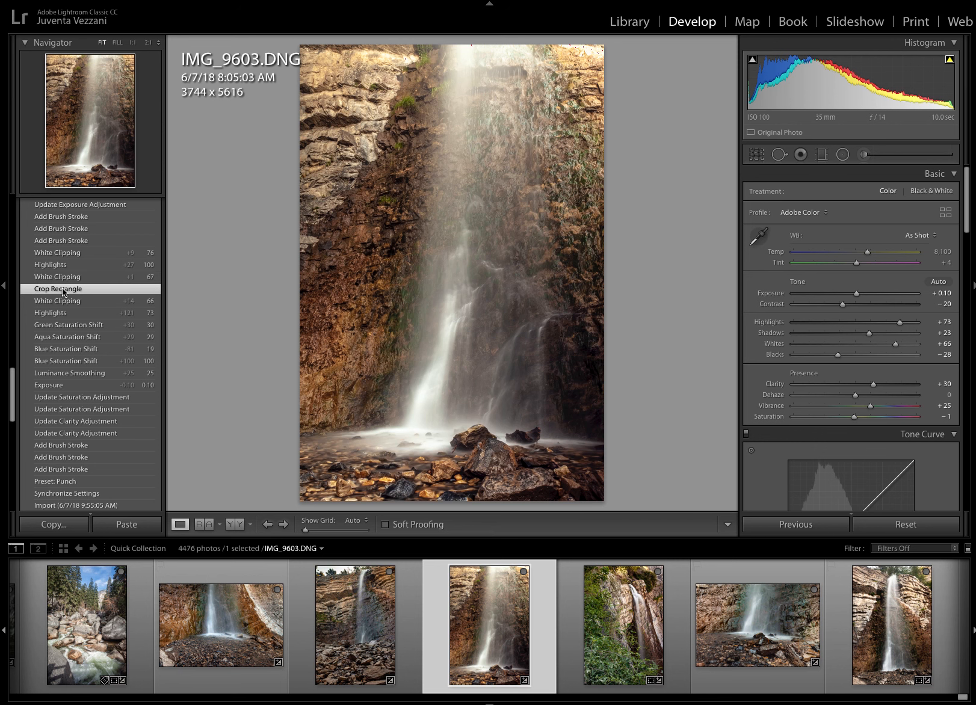
{"action": "left_click", "coordinate": [757, 155]}
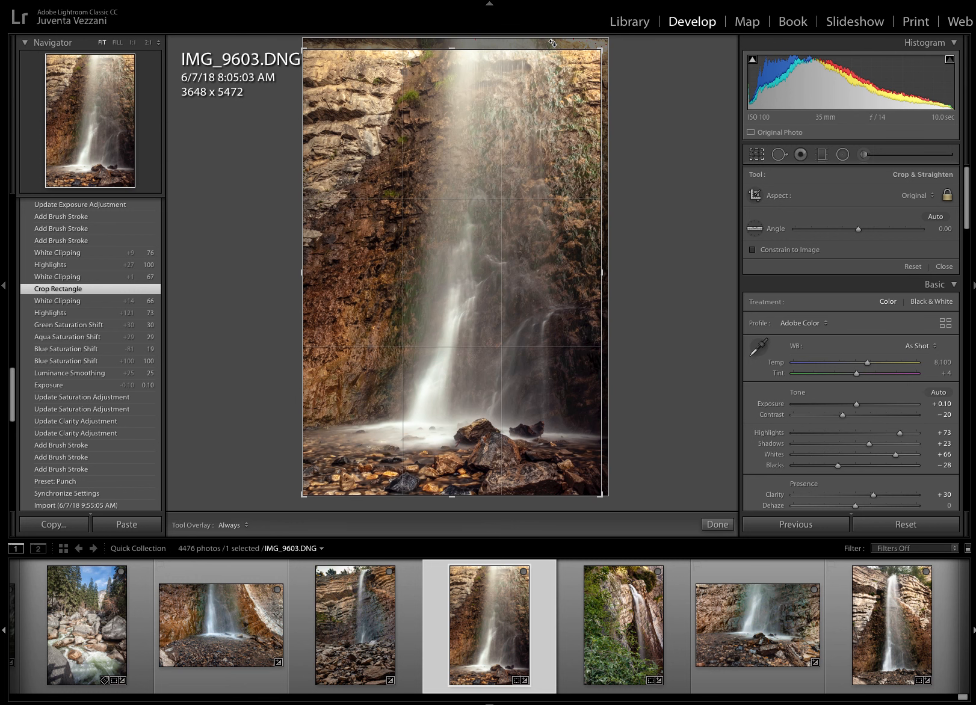
{"action": "left_click", "coordinate": [755, 156]}
Step: Step through the White Clipping 67, Highlights 100 and White Clipping 76 history states with the clipping overlay on
{"action": "left_click", "coordinate": [58, 277]}
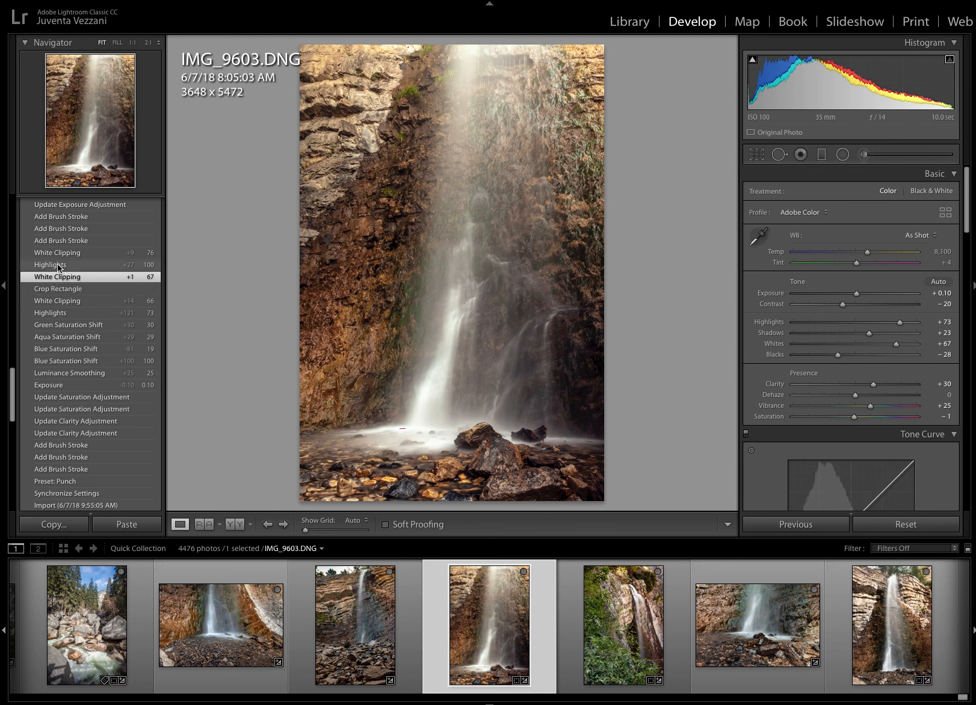
{"action": "left_click", "coordinate": [57, 265]}
{"action": "left_click", "coordinate": [61, 253]}
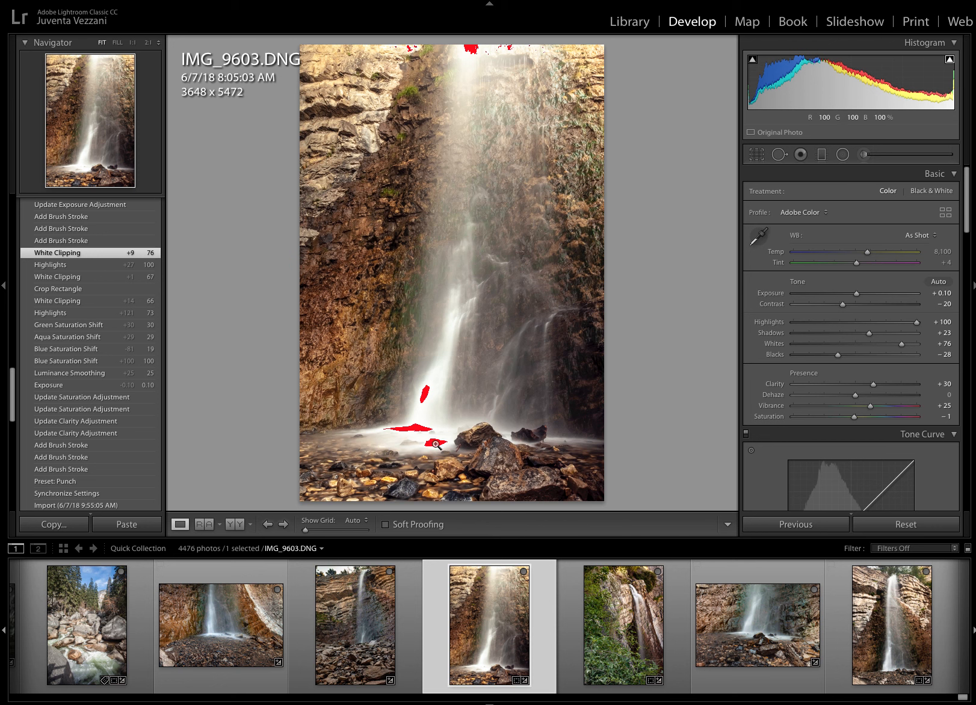
Step: Show the last Add Brush Stroke state before the exposure updates and inspect the Adjustment Brush settings of the pin at the waterfall's base
{"action": "left_click", "coordinate": [54, 217]}
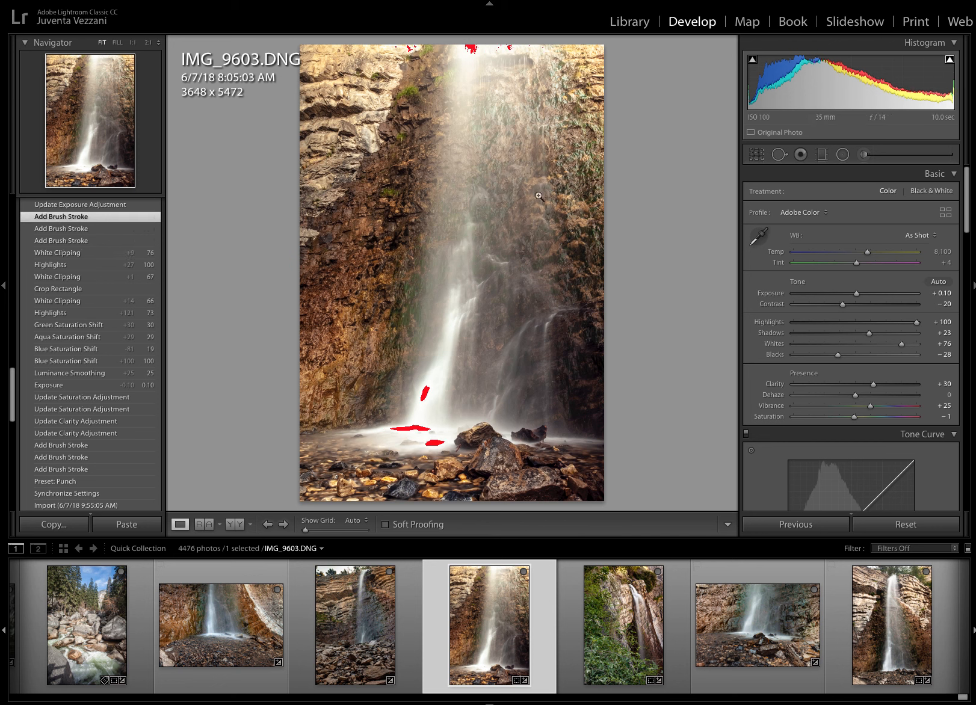
{"action": "left_click", "coordinate": [864, 155]}
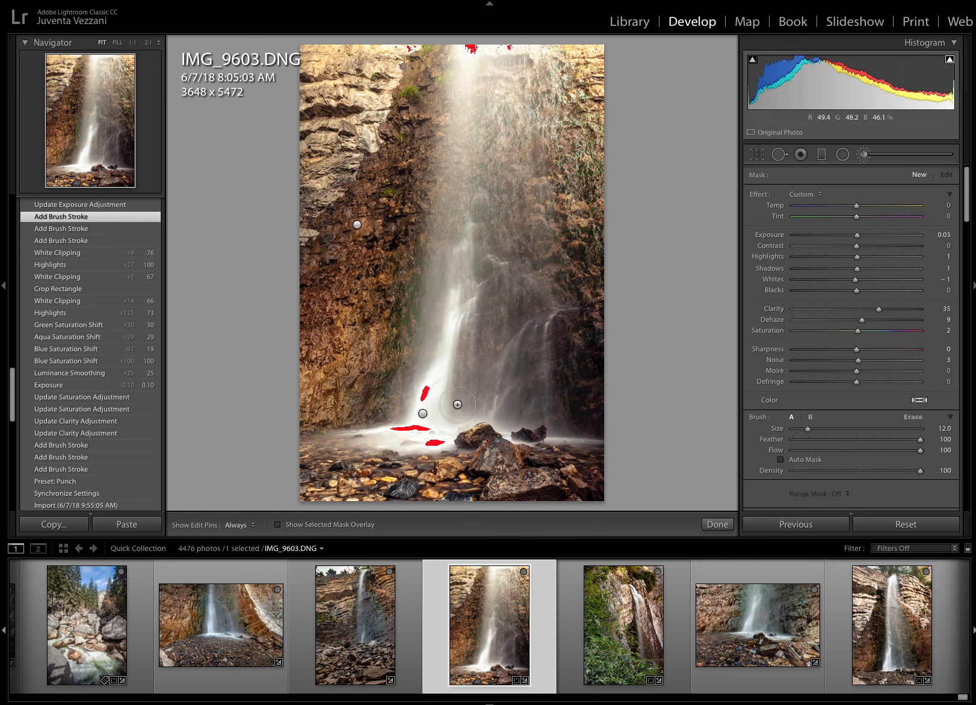
{"action": "left_click", "coordinate": [423, 414]}
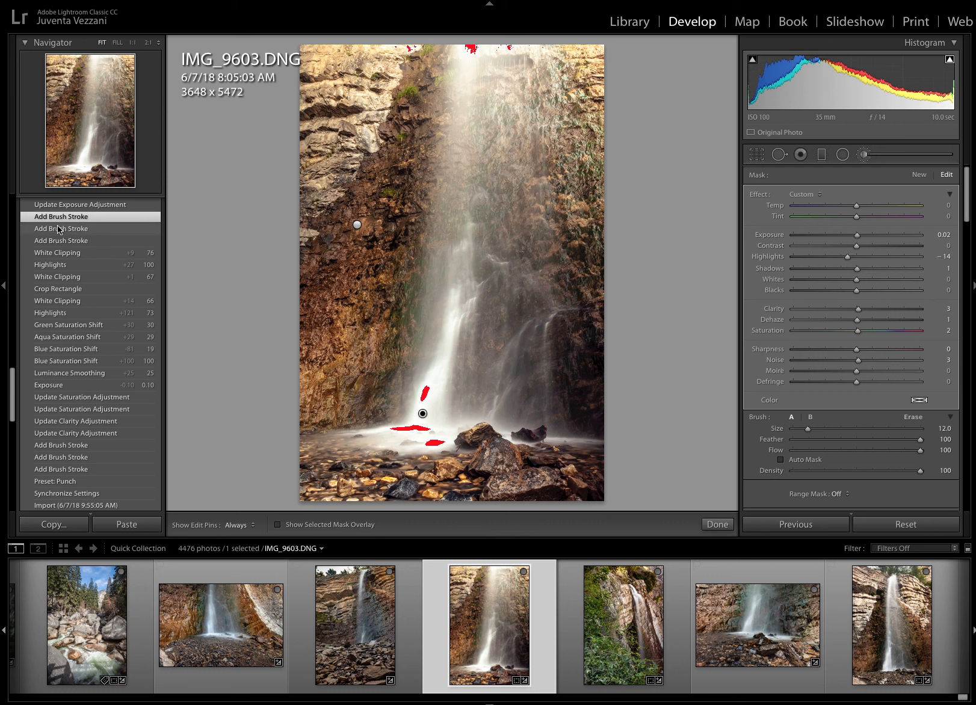
Step: Show the most recent Update Exposure Adjustment history state and the last White Clipping 76 state
{"action": "scroll", "coordinate": [62, 228], "scroll_direction": "up", "scroll_amount": 3}
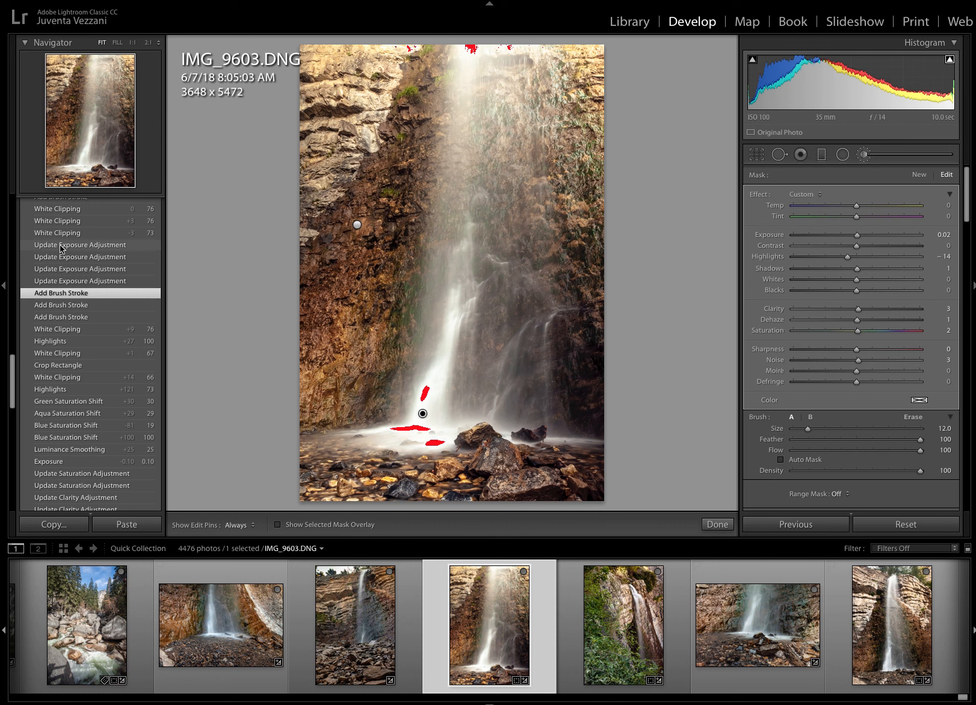
{"action": "left_click", "coordinate": [62, 246]}
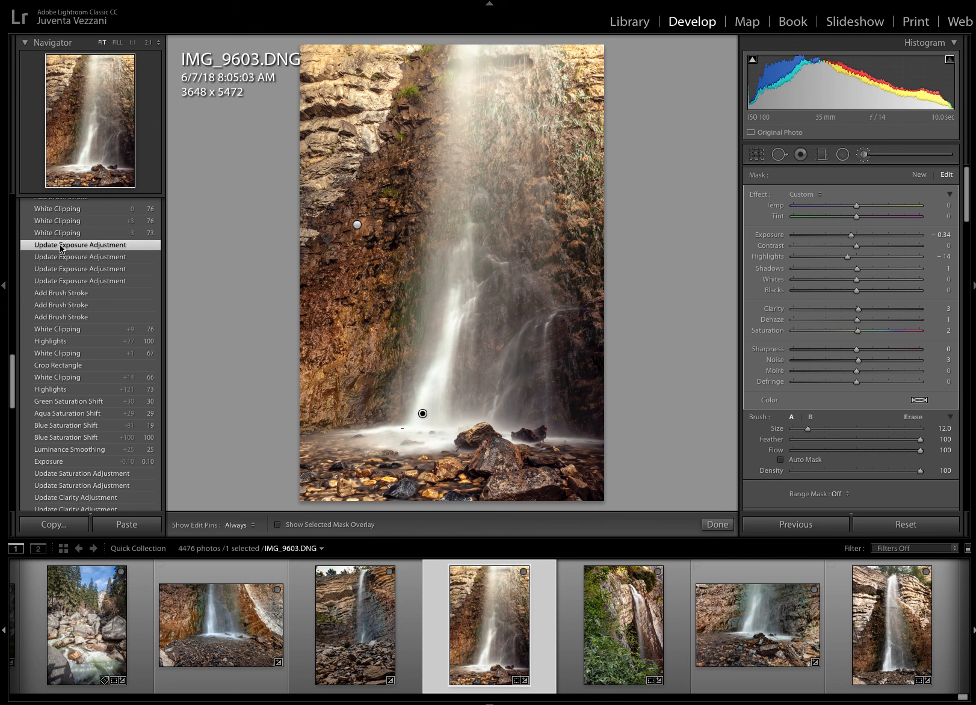
{"action": "scroll", "coordinate": [63, 248], "scroll_direction": "up", "scroll_amount": 3}
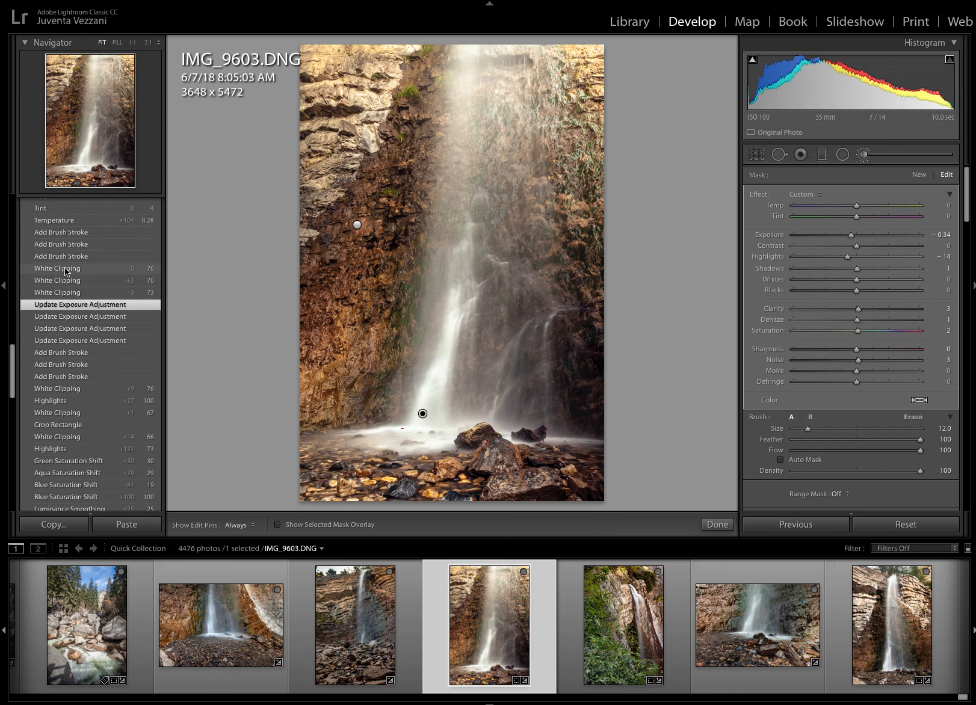
{"action": "left_click", "coordinate": [66, 269]}
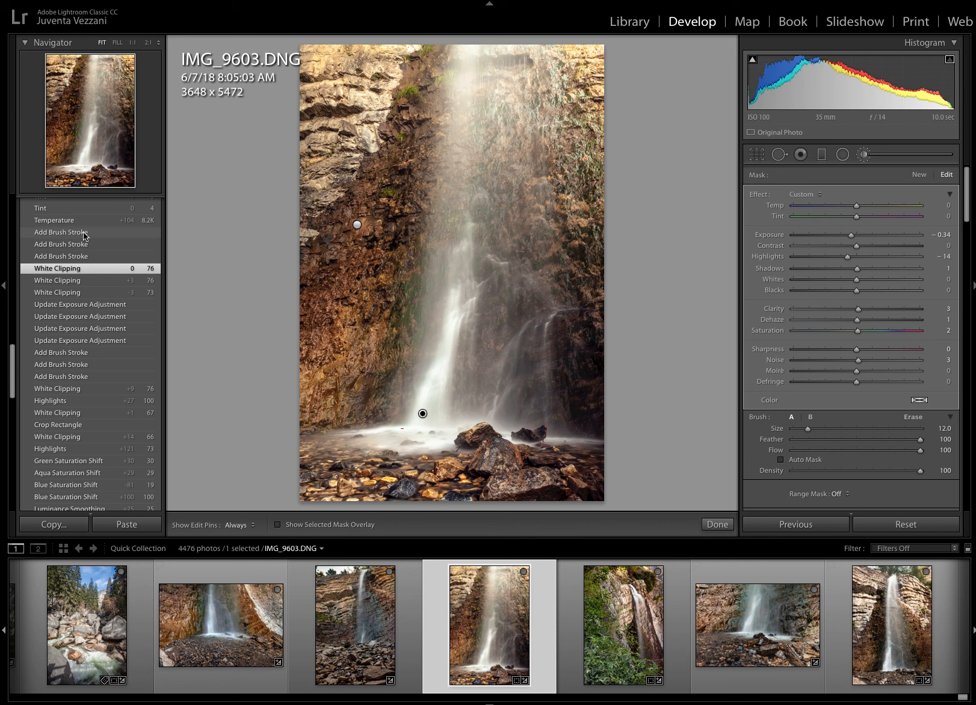
Step: Show the Add Brush Stroke state just before the Temperature change and inspect the brush settings of the upper rock wall pin
{"action": "left_click", "coordinate": [84, 234]}
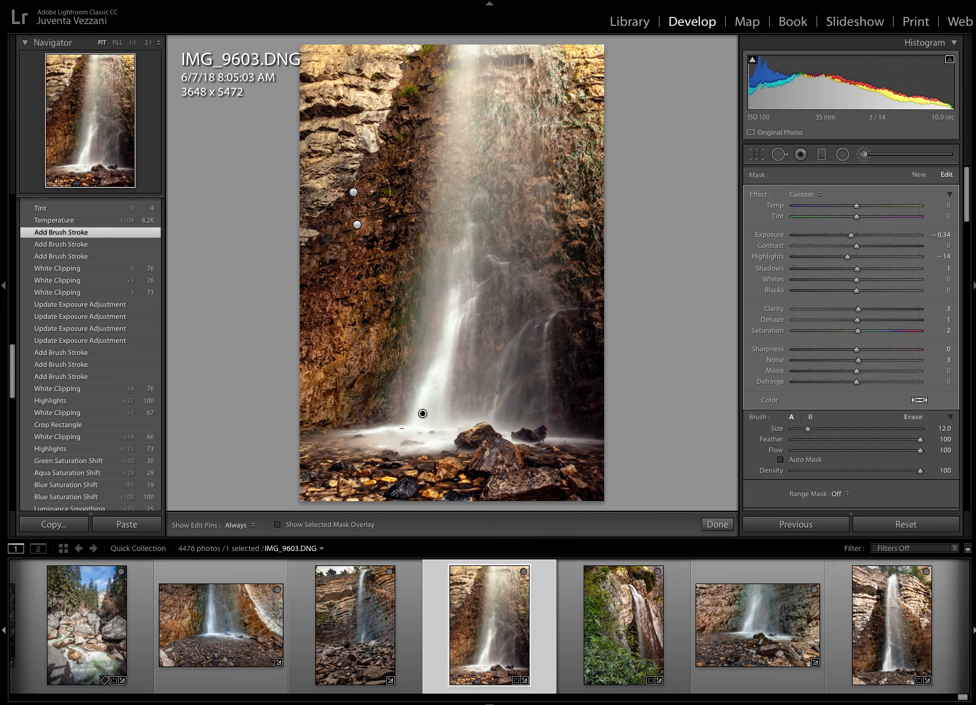
{"action": "left_click", "coordinate": [353, 192]}
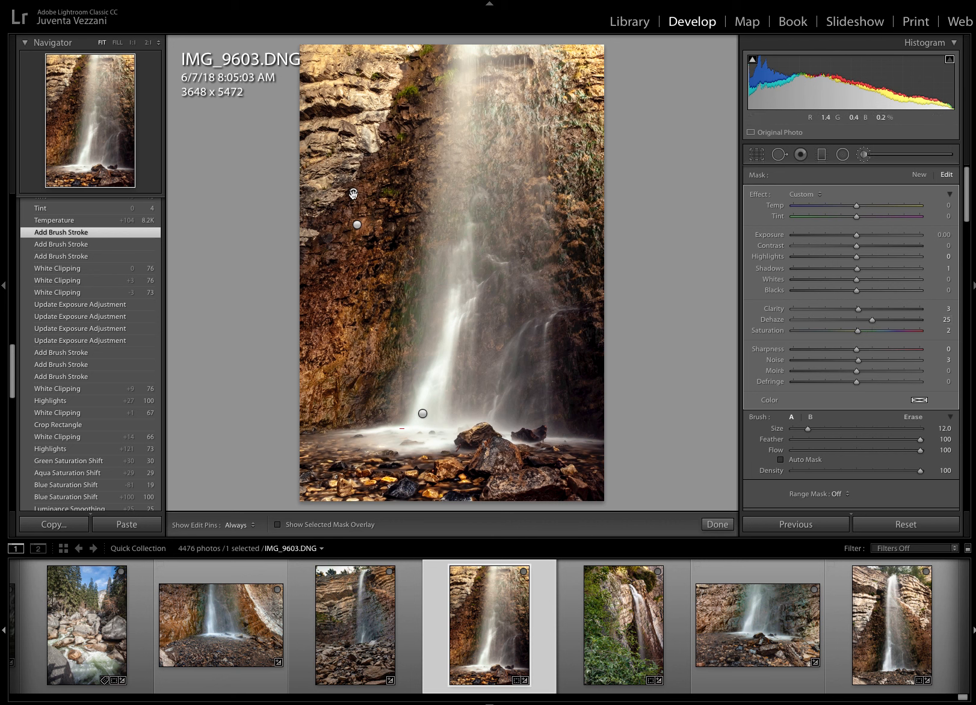
{"action": "mouse_move", "coordinate": [354, 194]}
Step: Show the Temperature 7.5K history state, close the Adjustment Brush, and show the Contrast 9 state
{"action": "scroll", "coordinate": [46, 238], "scroll_direction": "up", "scroll_amount": 3}
{"action": "scroll", "coordinate": [45, 238], "scroll_direction": "up", "scroll_amount": 2}
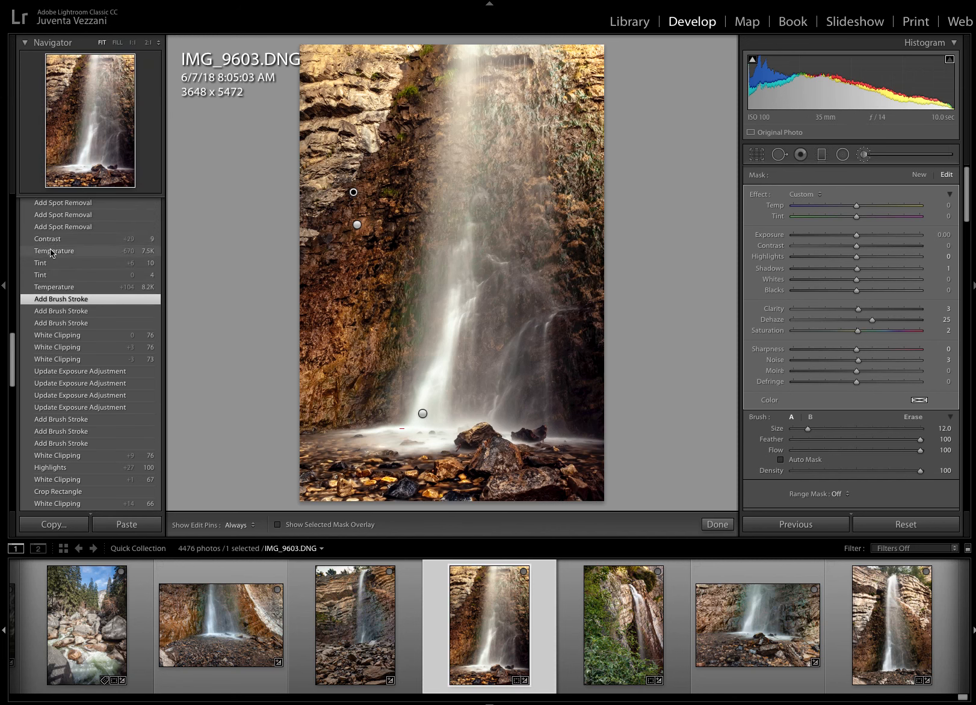
{"action": "left_click", "coordinate": [52, 252]}
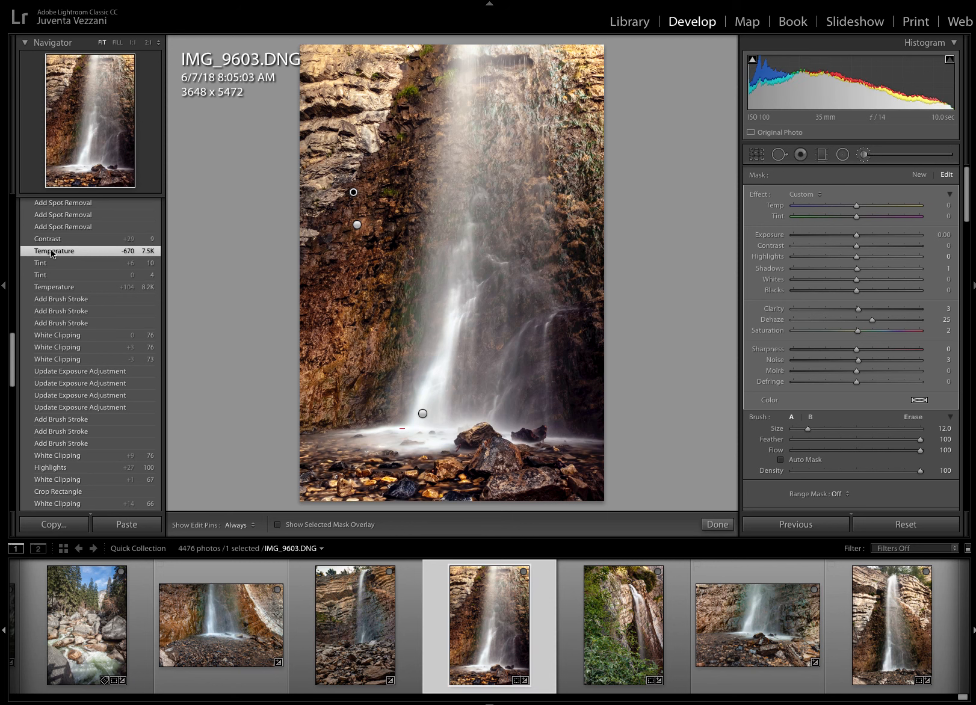
{"action": "scroll", "coordinate": [52, 252], "scroll_direction": "up", "scroll_amount": 3}
{"action": "scroll", "coordinate": [869, 258], "scroll_direction": "up", "scroll_amount": 1}
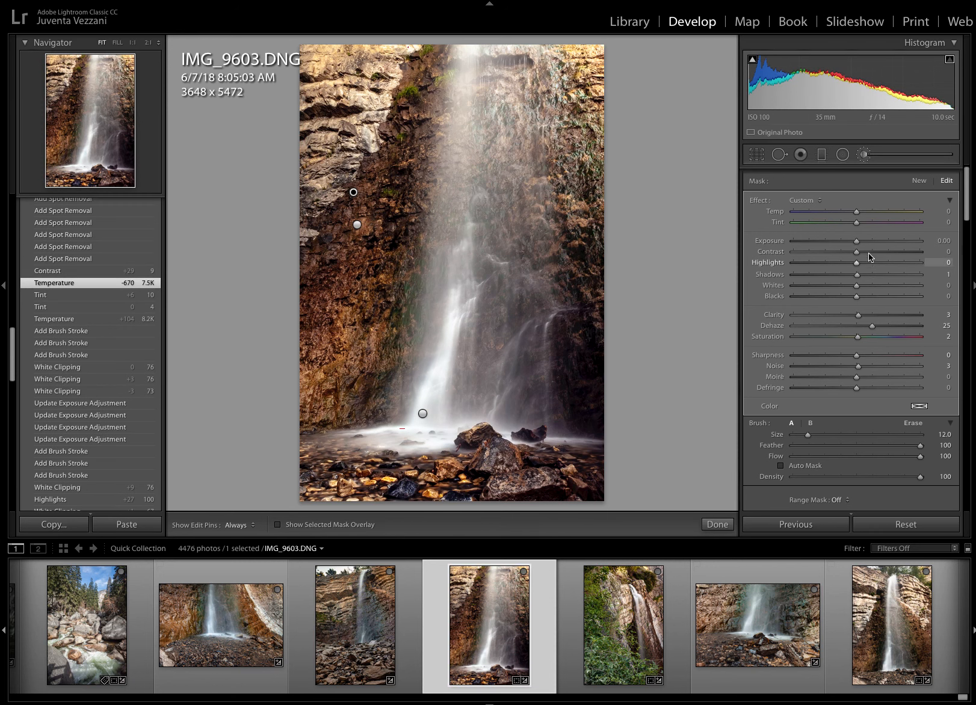
{"action": "key", "text": "k"}
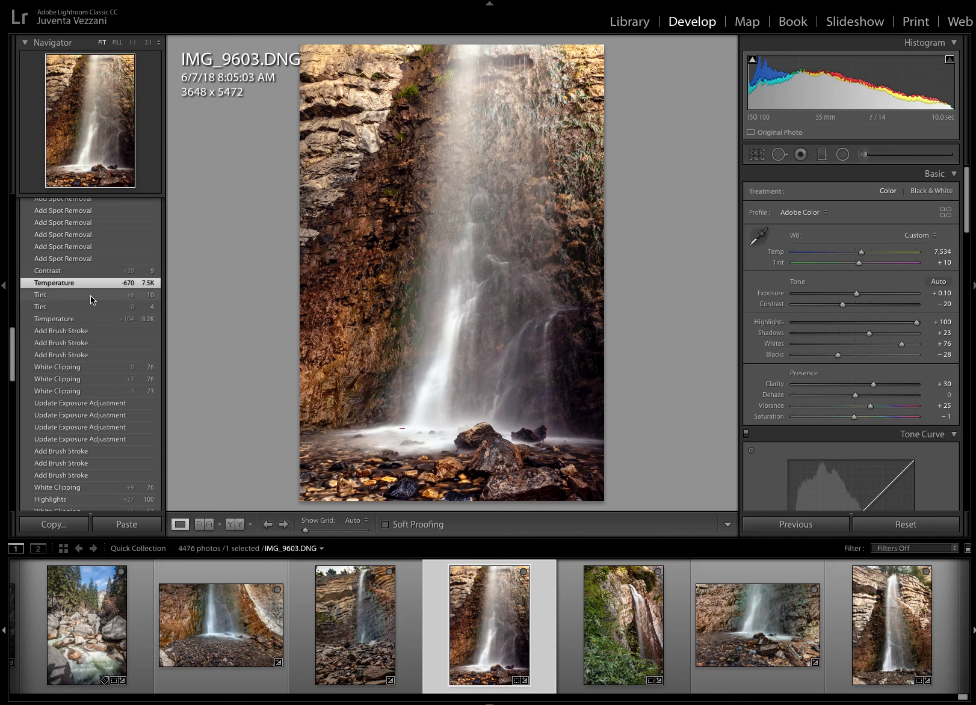
{"action": "left_click", "coordinate": [47, 272]}
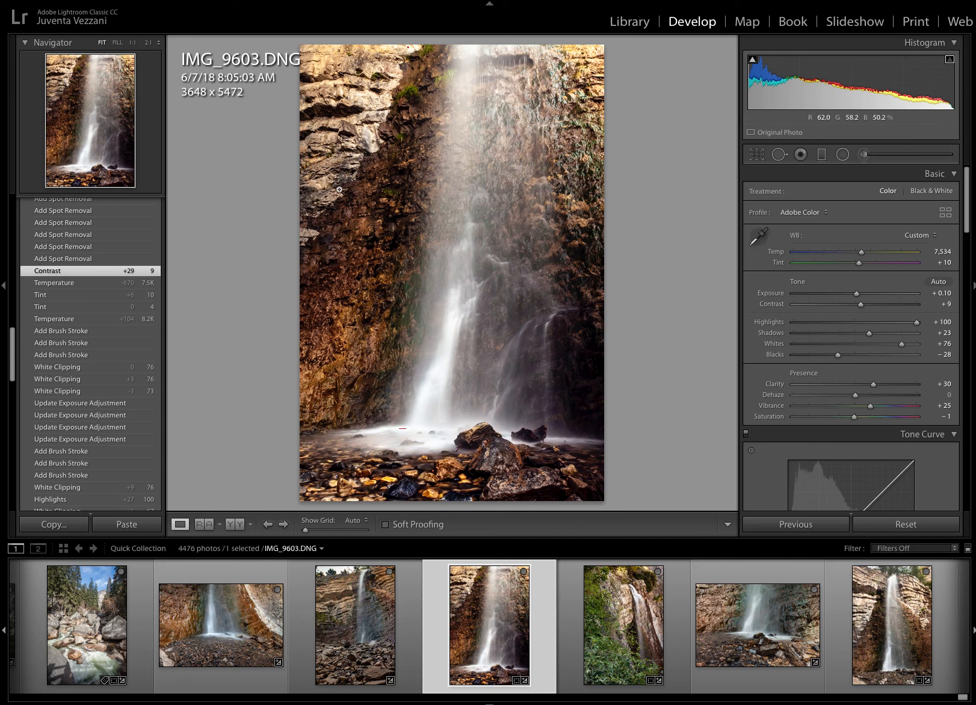
Step: Look through the Add Spot Removal history entries, inspect the waterfall at 1:1, and show the most recent Add Spot Removal state
{"action": "scroll", "coordinate": [53, 277], "scroll_direction": "up", "scroll_amount": 3}
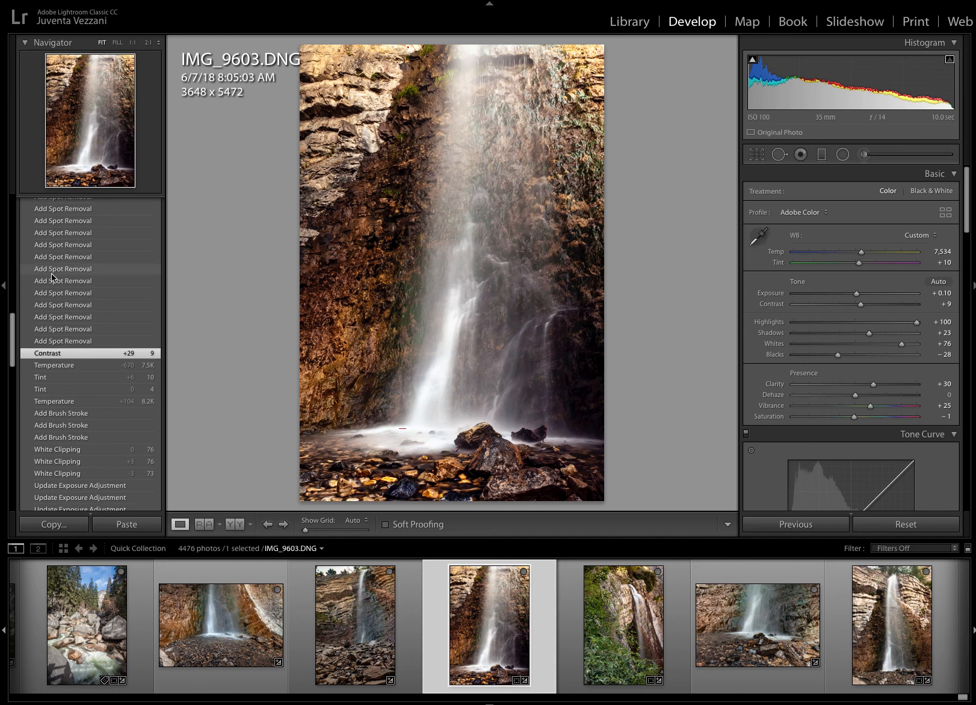
{"action": "scroll", "coordinate": [53, 277], "scroll_direction": "up", "scroll_amount": 10}
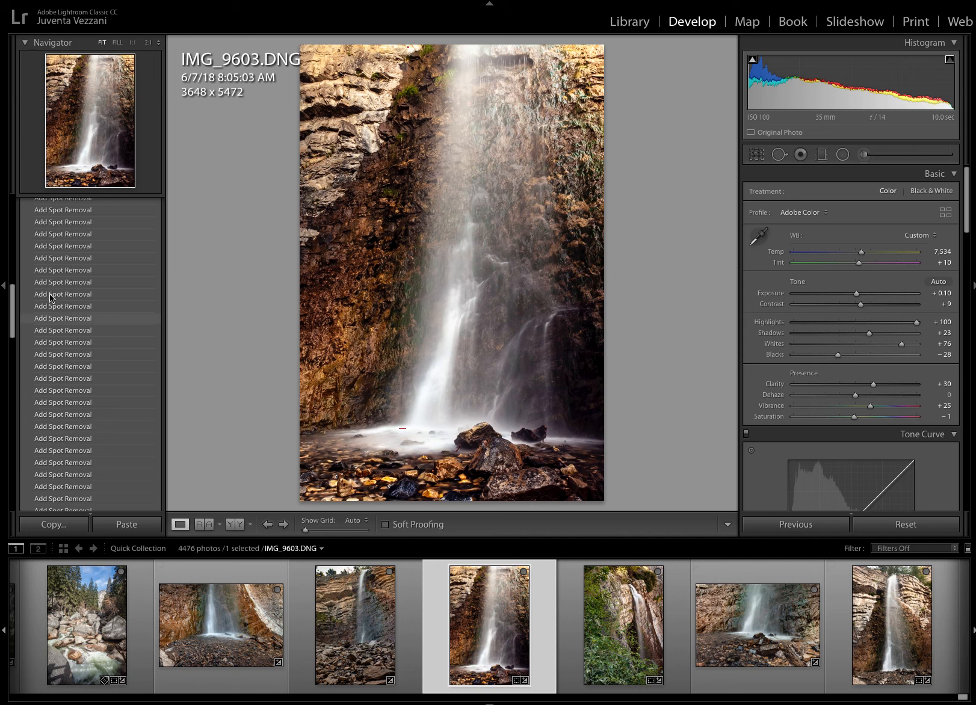
{"action": "scroll", "coordinate": [52, 262], "scroll_direction": "up", "scroll_amount": 5}
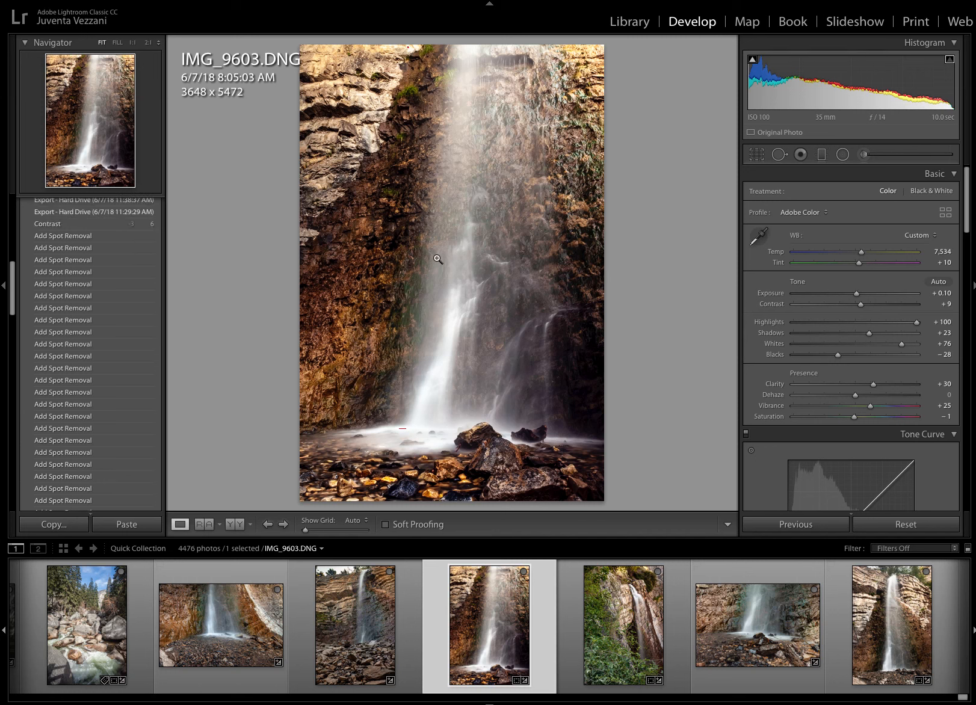
{"action": "left_click", "coordinate": [479, 270]}
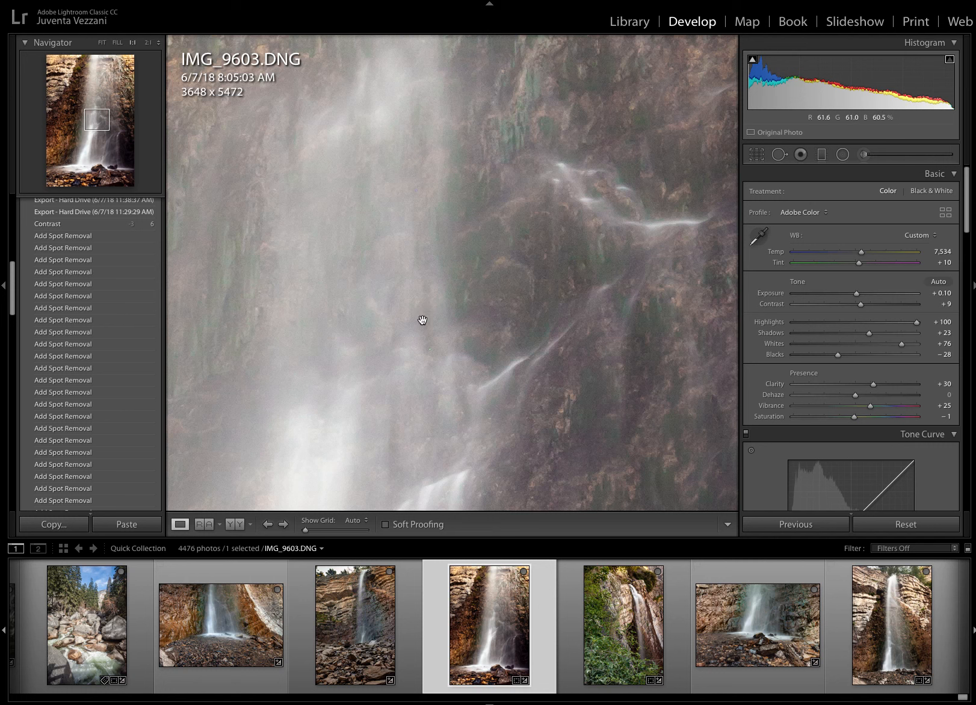
{"action": "scroll", "coordinate": [446, 181], "scroll_direction": "down", "scroll_amount": 3}
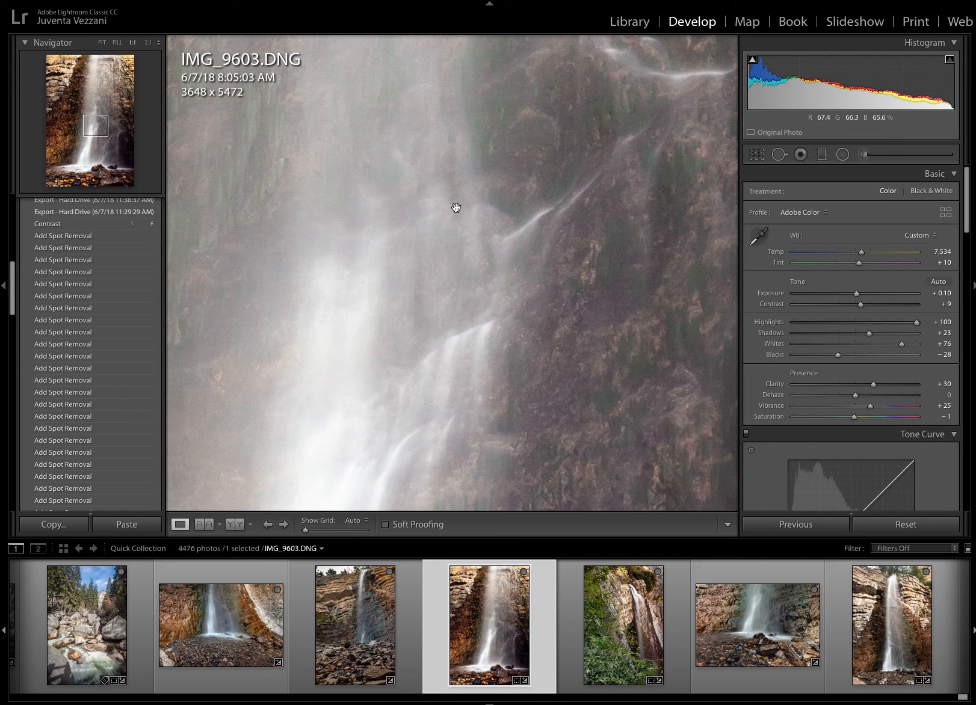
{"action": "left_click", "coordinate": [80, 240]}
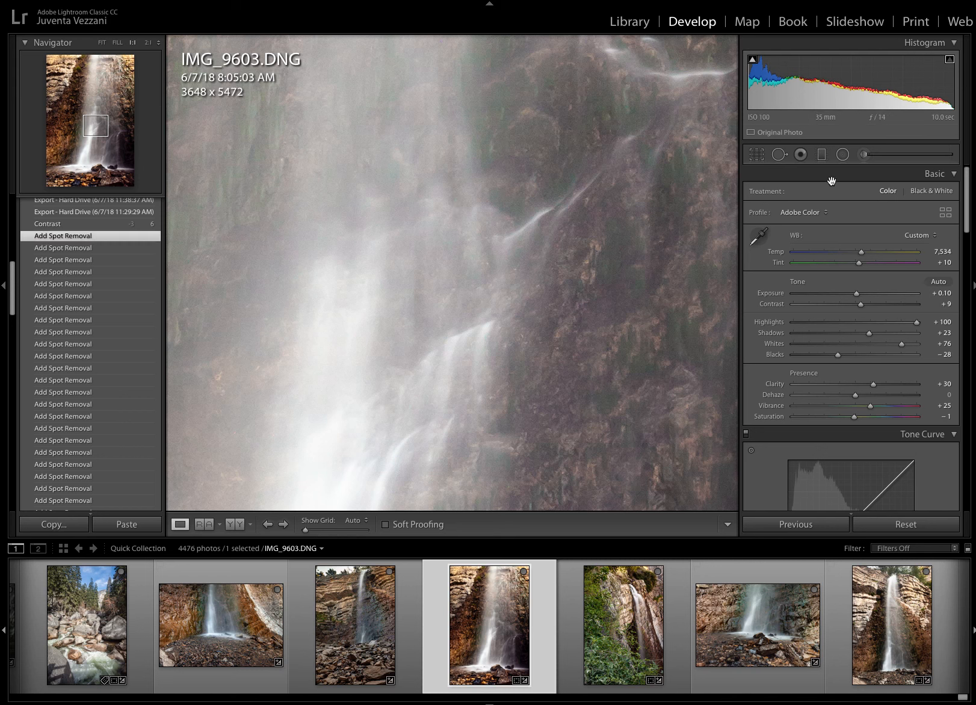
Step: With the Spot Removal tool open, compare the first and last Add Spot Removal states at 1:1, and close the tool
{"action": "left_click", "coordinate": [779, 156]}
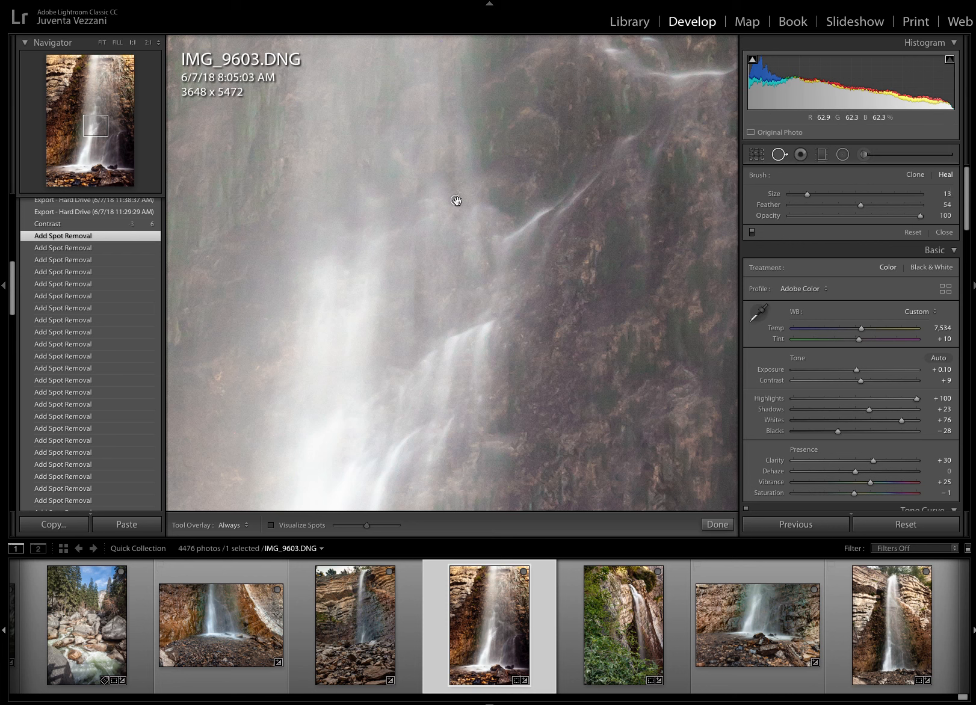
{"action": "scroll", "coordinate": [62, 436], "scroll_direction": "down", "scroll_amount": 5}
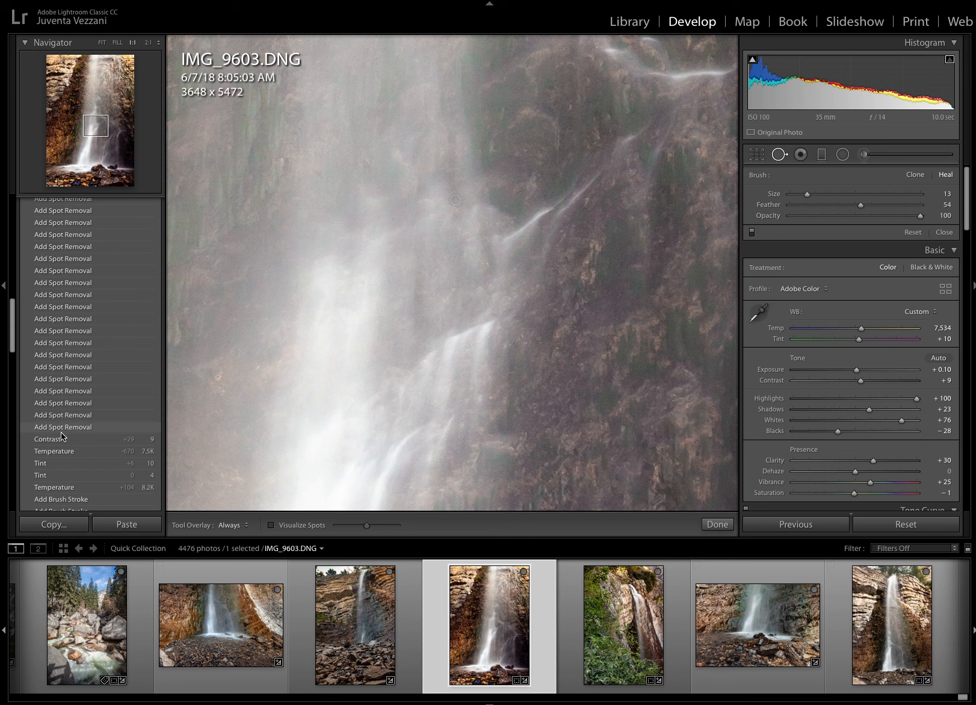
{"action": "left_click", "coordinate": [63, 428]}
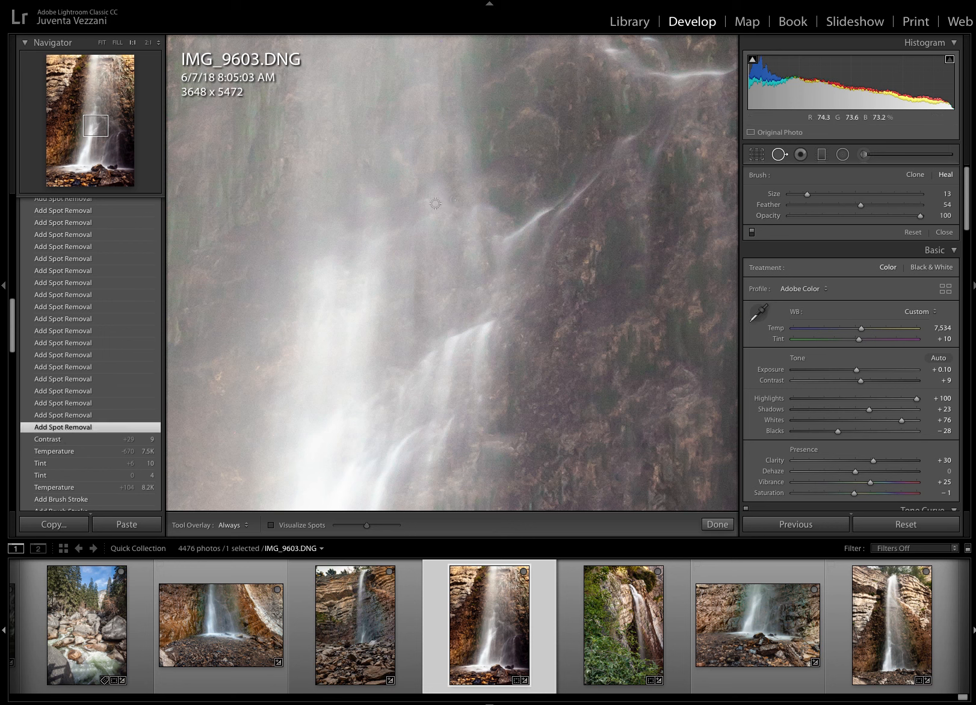
{"action": "scroll", "coordinate": [54, 281], "scroll_direction": "up", "scroll_amount": 5}
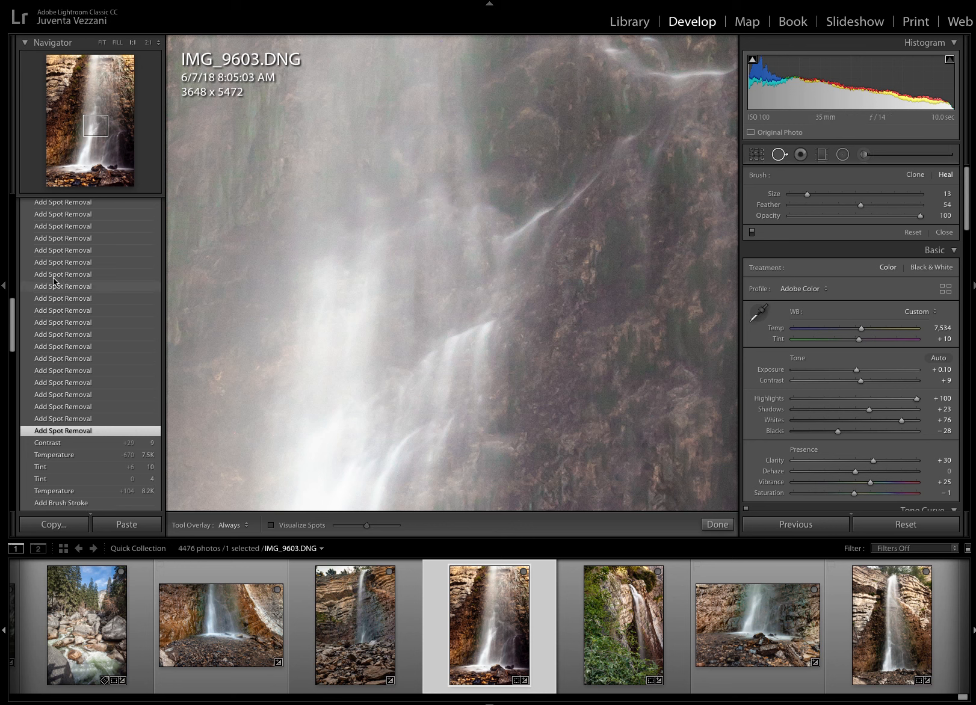
{"action": "scroll", "coordinate": [54, 281], "scroll_direction": "up", "scroll_amount": 5}
{"action": "left_click", "coordinate": [58, 287]}
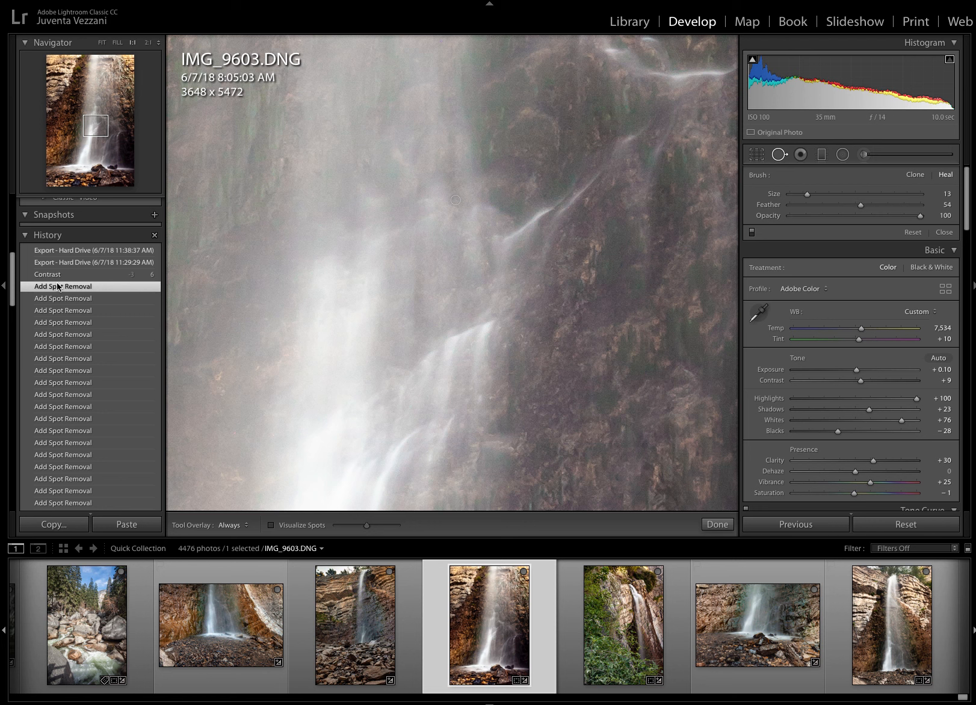
{"action": "left_click", "coordinate": [784, 155]}
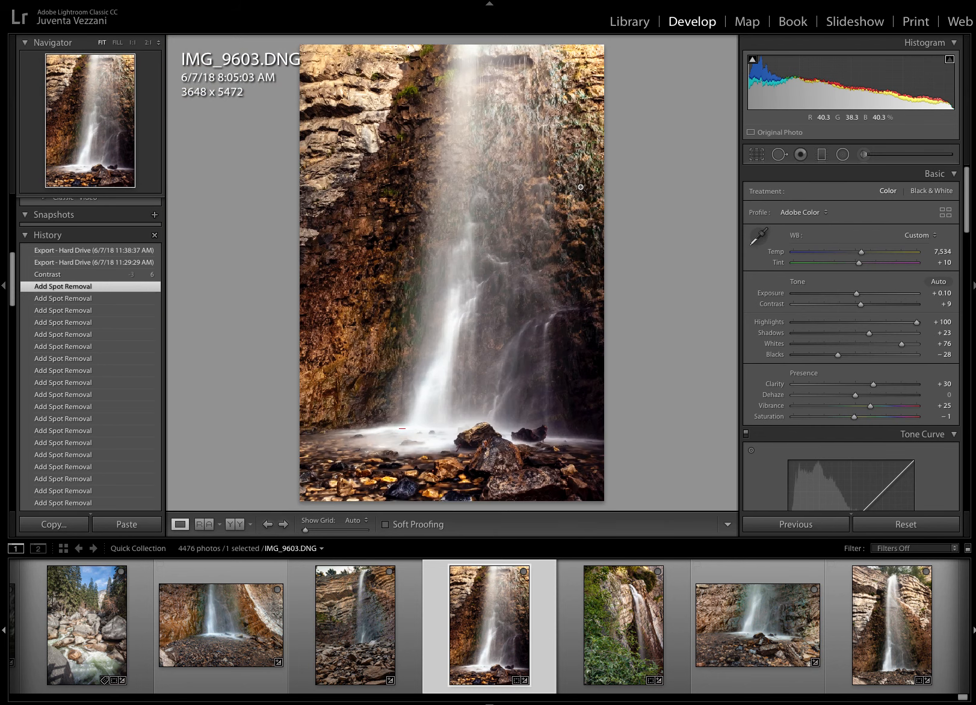
Step: Show the Contrast 6 history state on the whole photo and turn off the highlight clipping overlay
{"action": "left_click", "coordinate": [579, 186]}
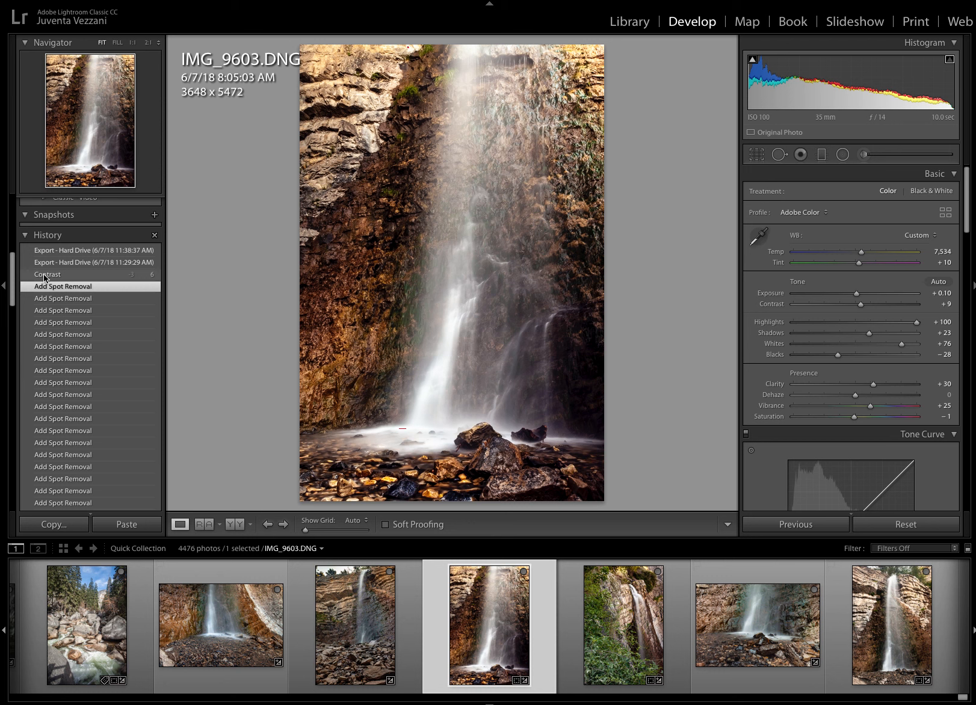
{"action": "left_click", "coordinate": [46, 277]}
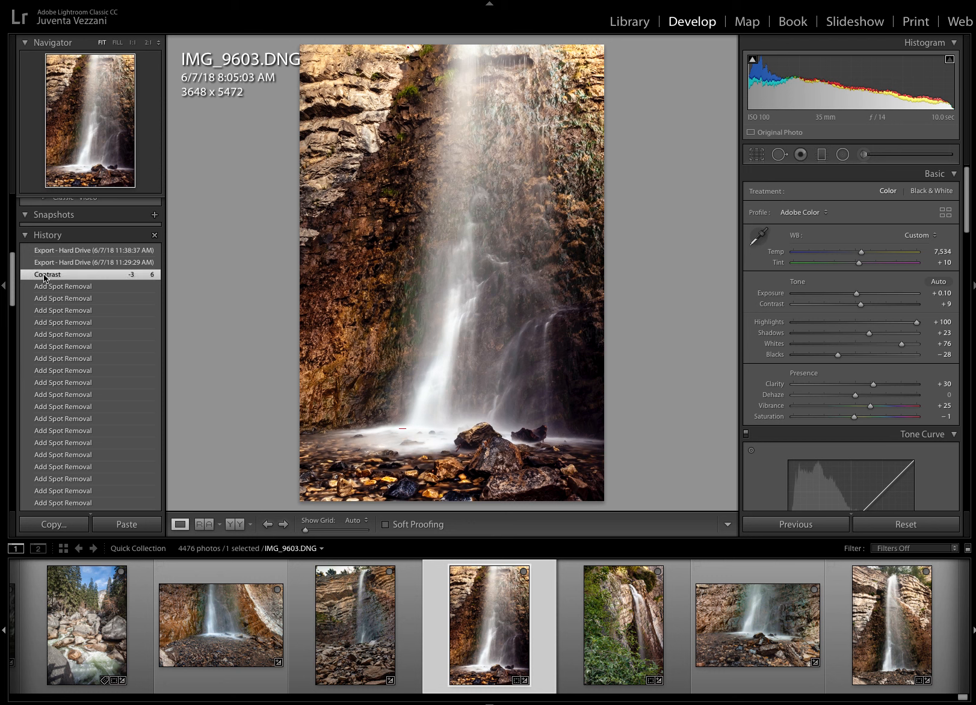
{"action": "left_click", "coordinate": [950, 63]}
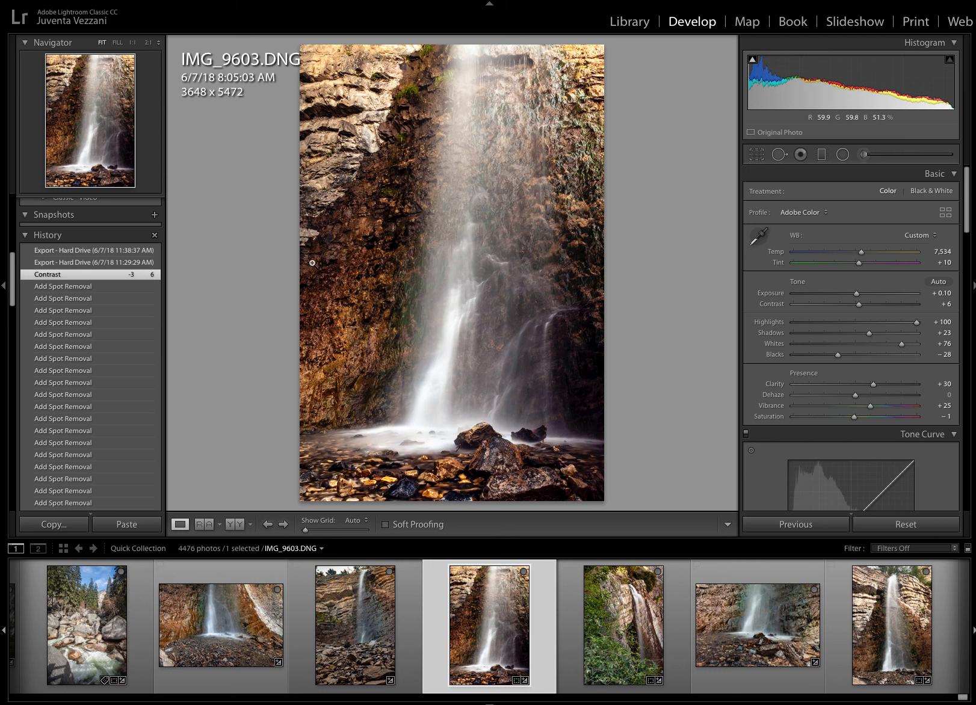
Step: Compare the unedited photo with the finished edit by showing the Import history state and returning to the Contrast 6 state
{"action": "scroll", "coordinate": [102, 315], "scroll_direction": "down", "scroll_amount": 5}
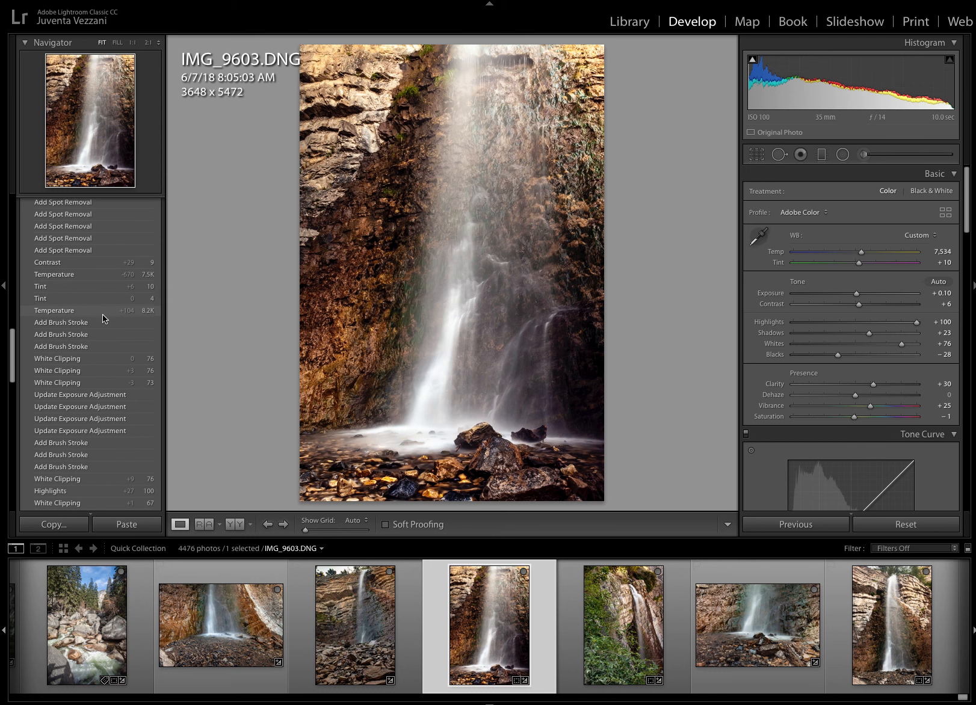
{"action": "scroll", "coordinate": [102, 314], "scroll_direction": "down", "scroll_amount": 10}
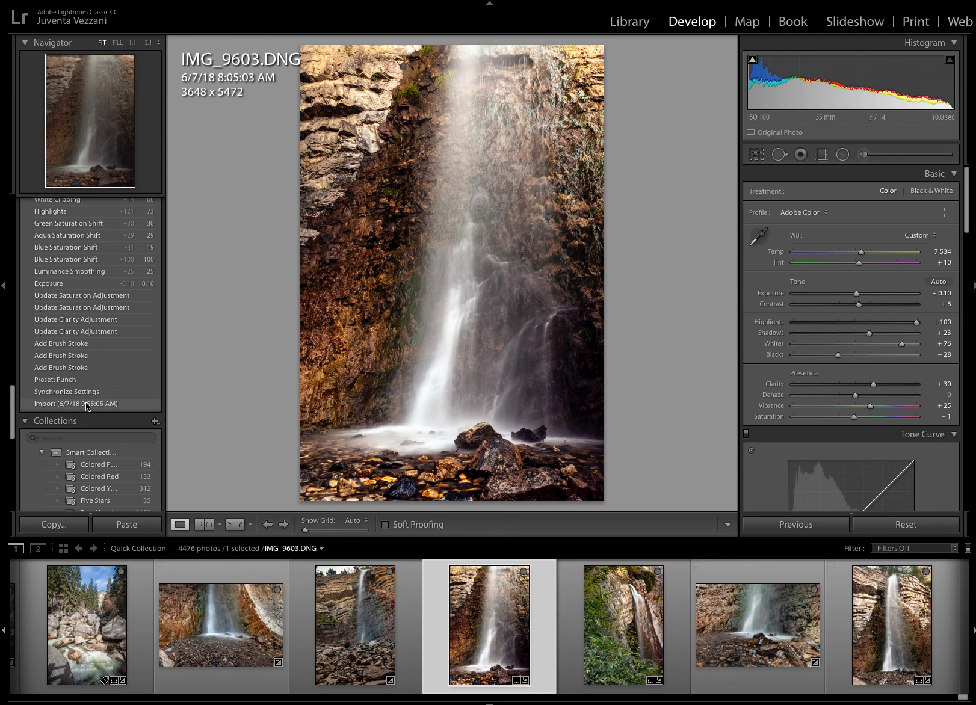
{"action": "left_click", "coordinate": [85, 403]}
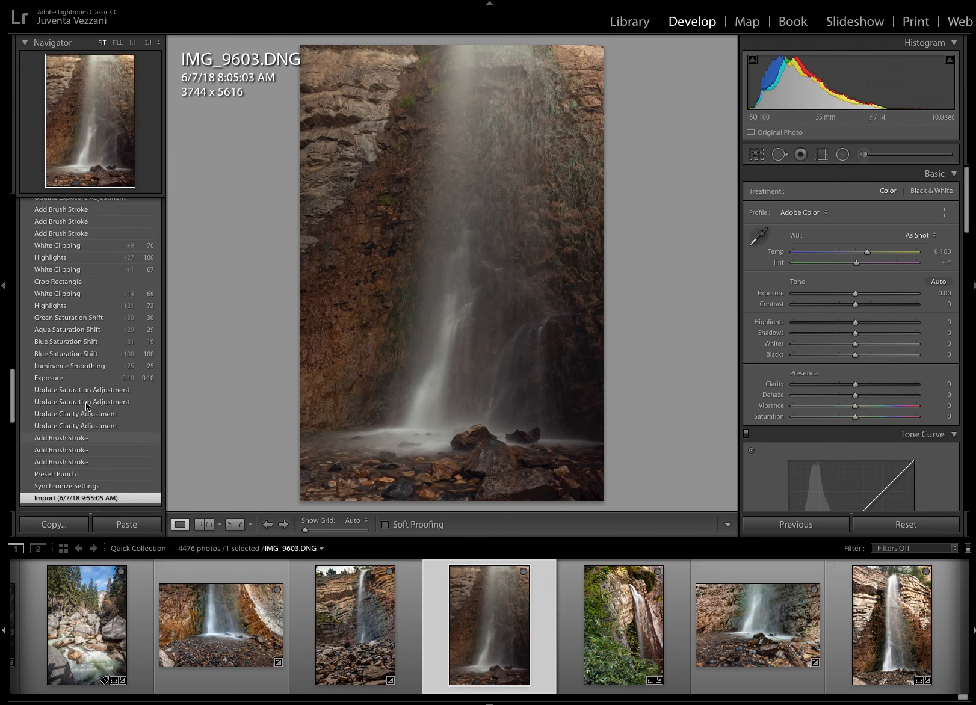
{"action": "scroll", "coordinate": [86, 405], "scroll_direction": "up", "scroll_amount": 15}
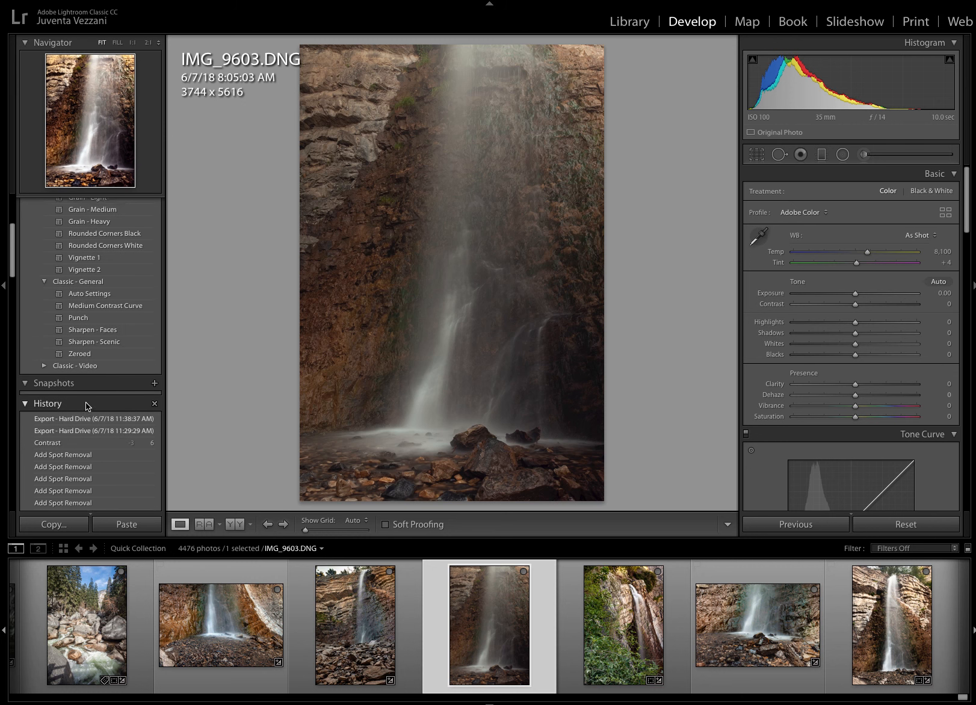
{"action": "scroll", "coordinate": [86, 402], "scroll_direction": "down", "scroll_amount": 1}
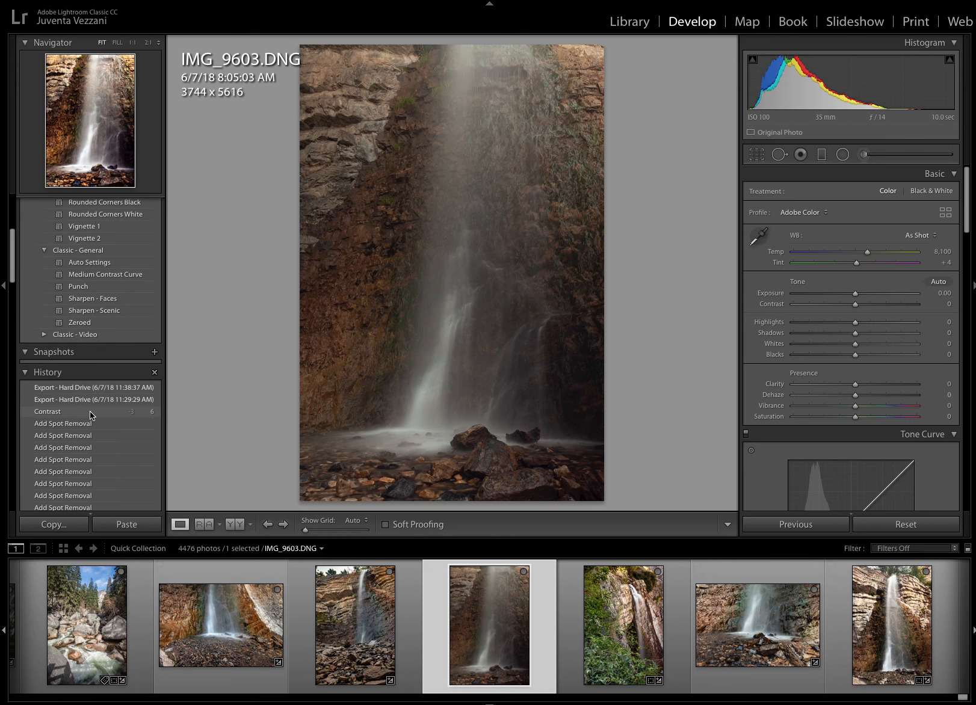
{"action": "left_click", "coordinate": [90, 411]}
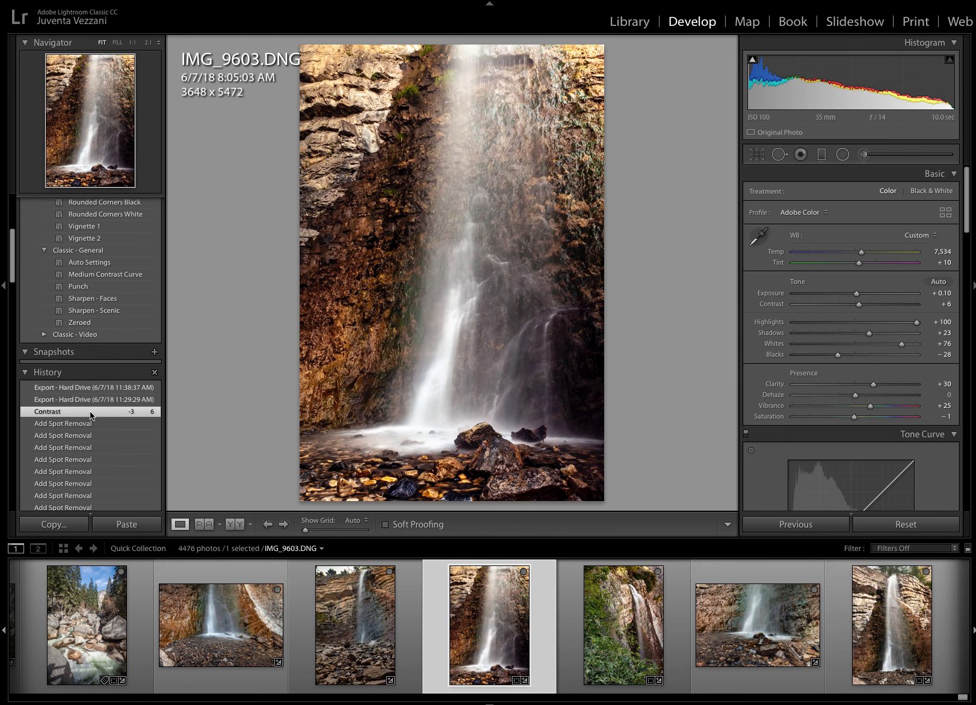